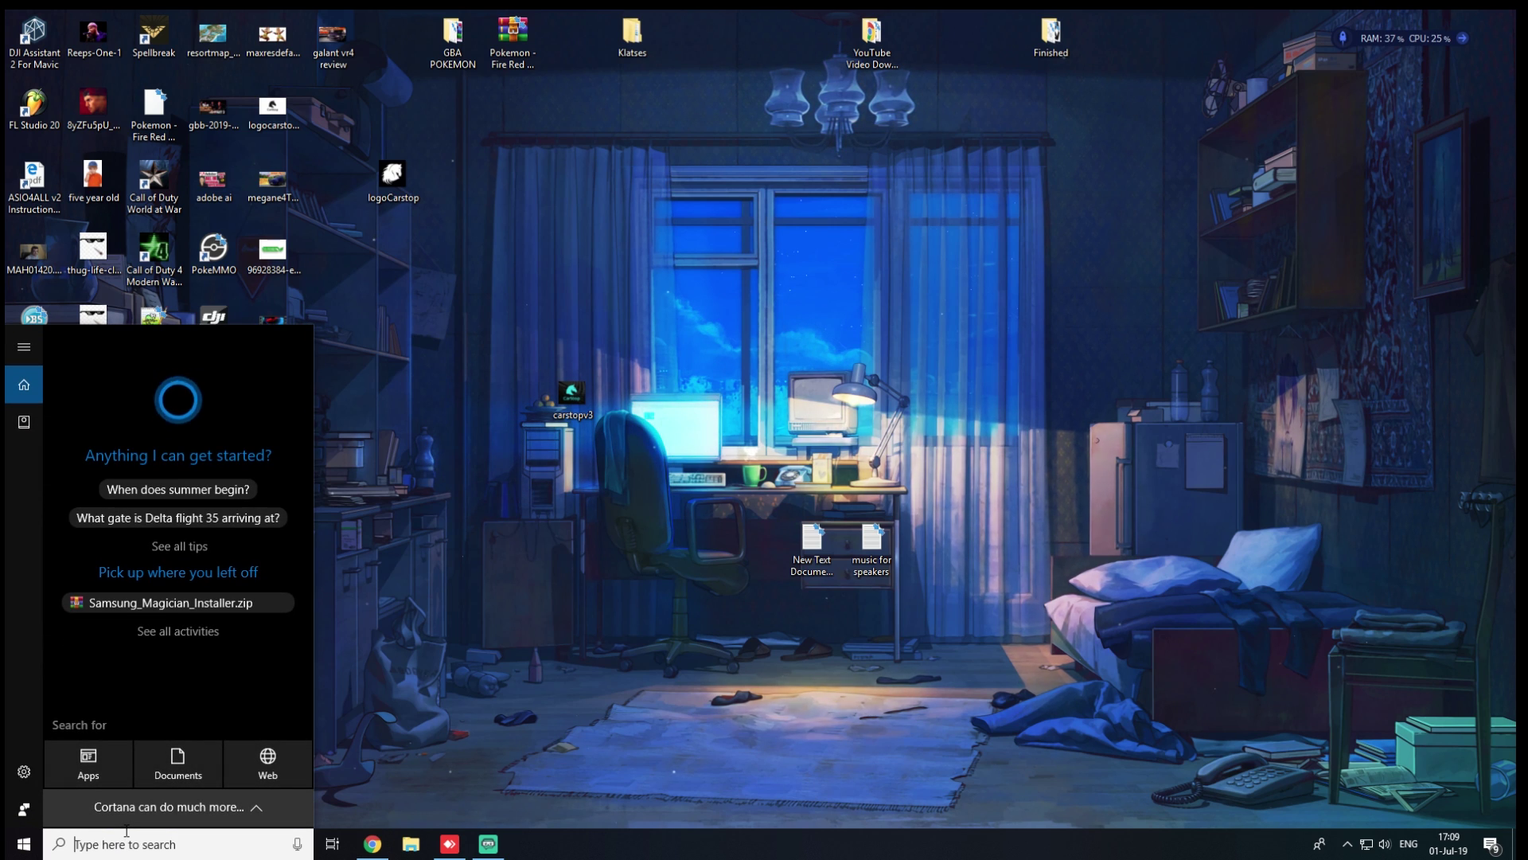
pyautogui.write('cmd')
# - Try launching Command Prompt as administrator from taskbar search, then dismiss the search results
pyautogui.press('Return')
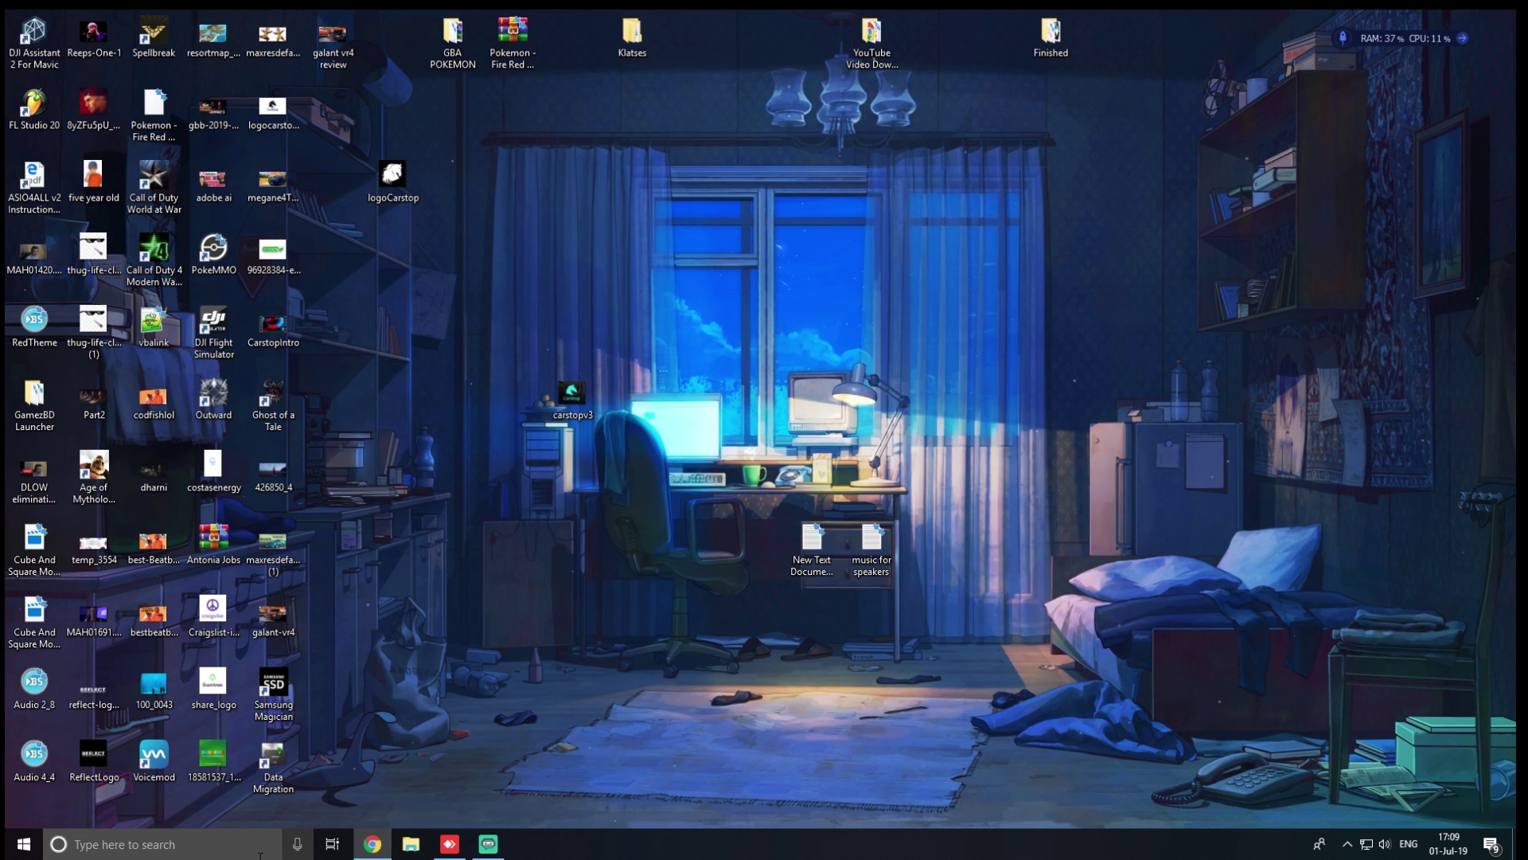
pyautogui.click(24, 844)
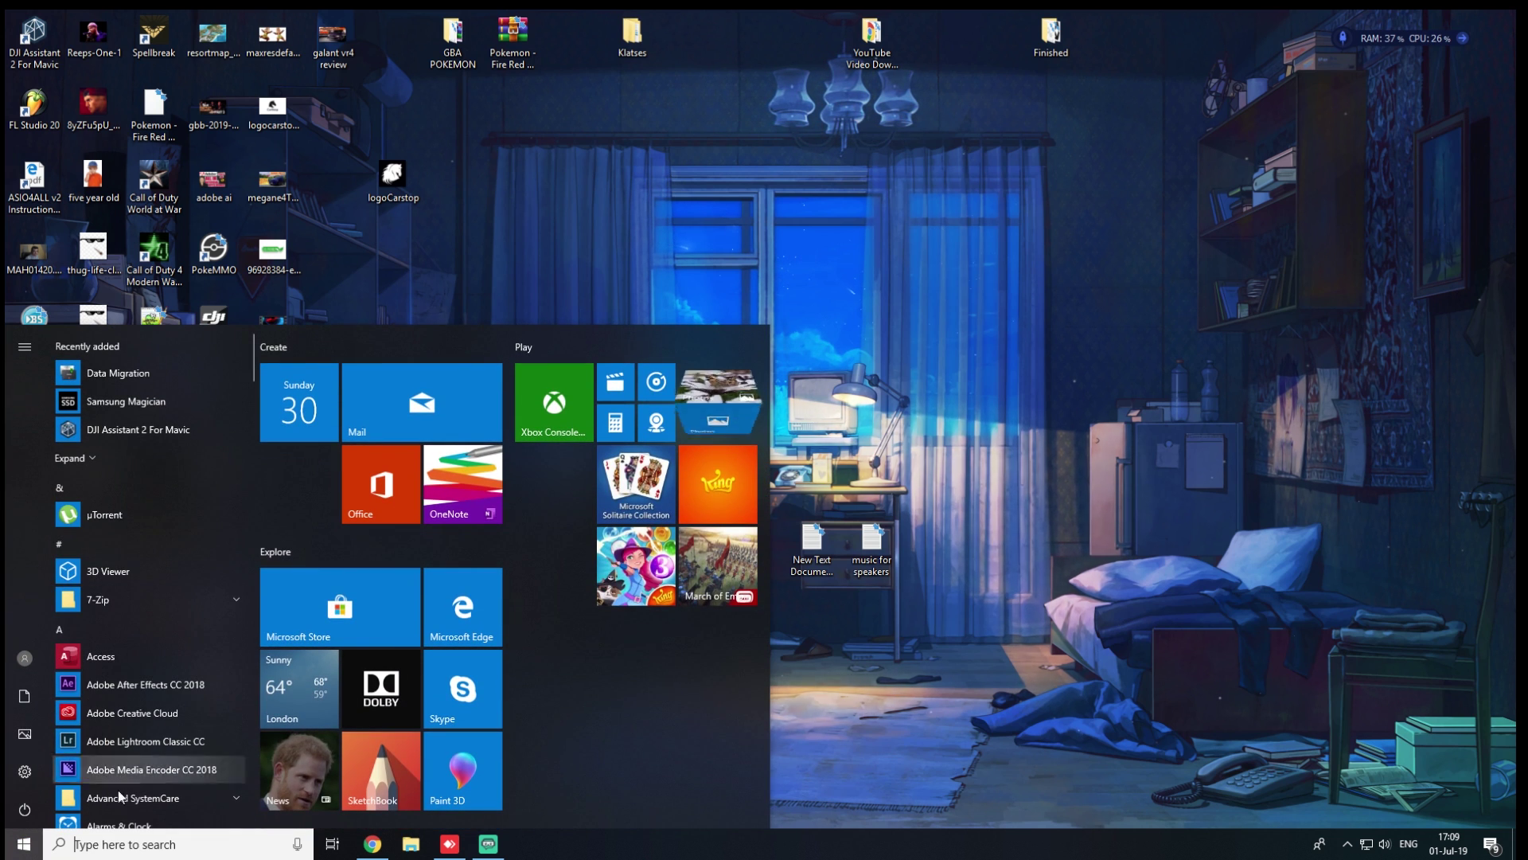
pyautogui.click(162, 844)
pyautogui.write('cmd')
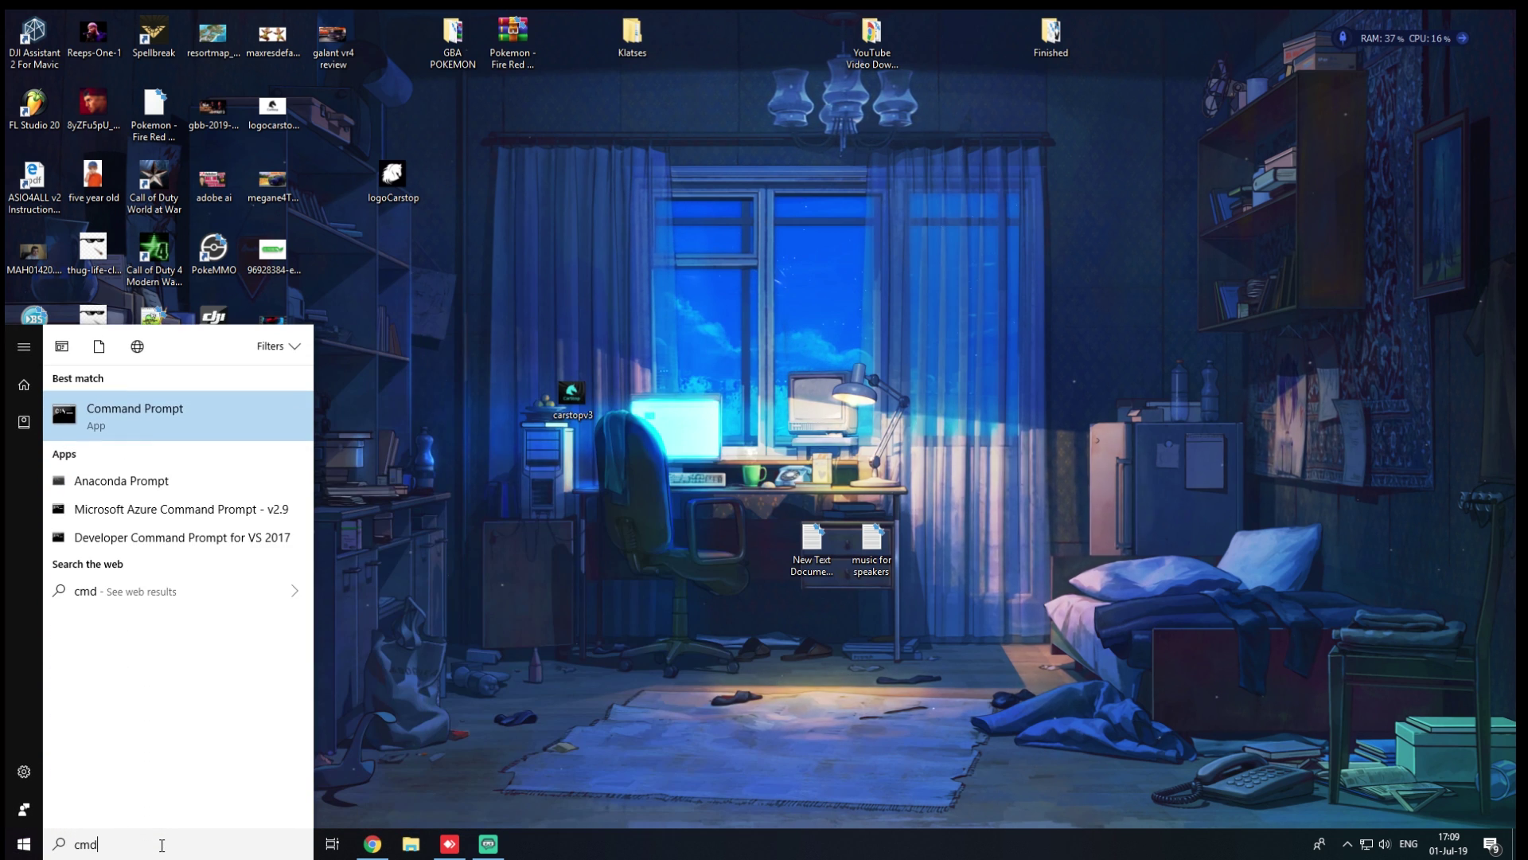
pyautogui.rightClick(160, 428)
pyautogui.click(211, 444)
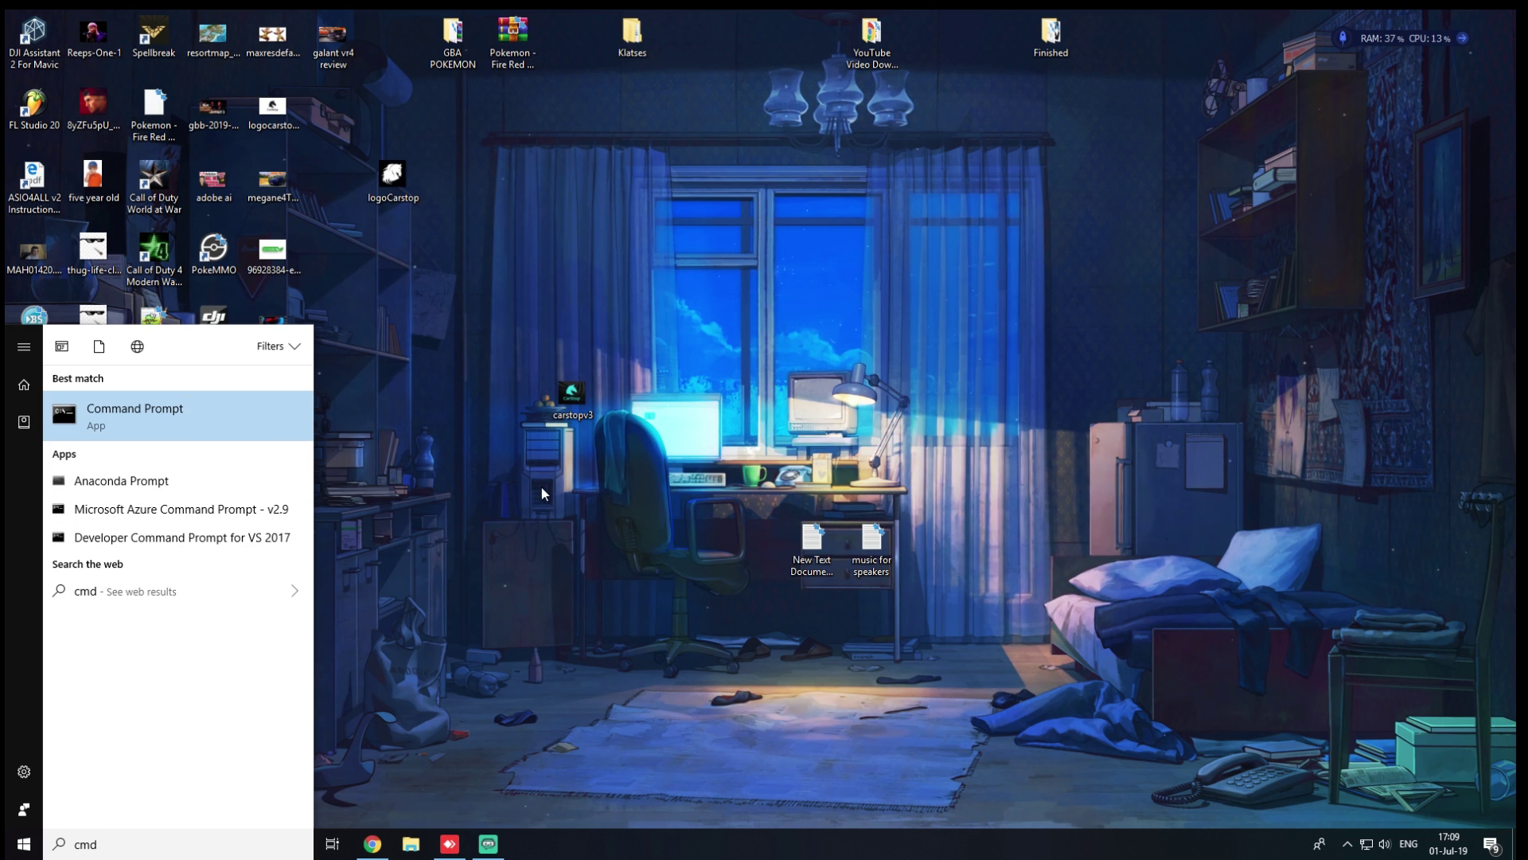
pyautogui.click(691, 359)
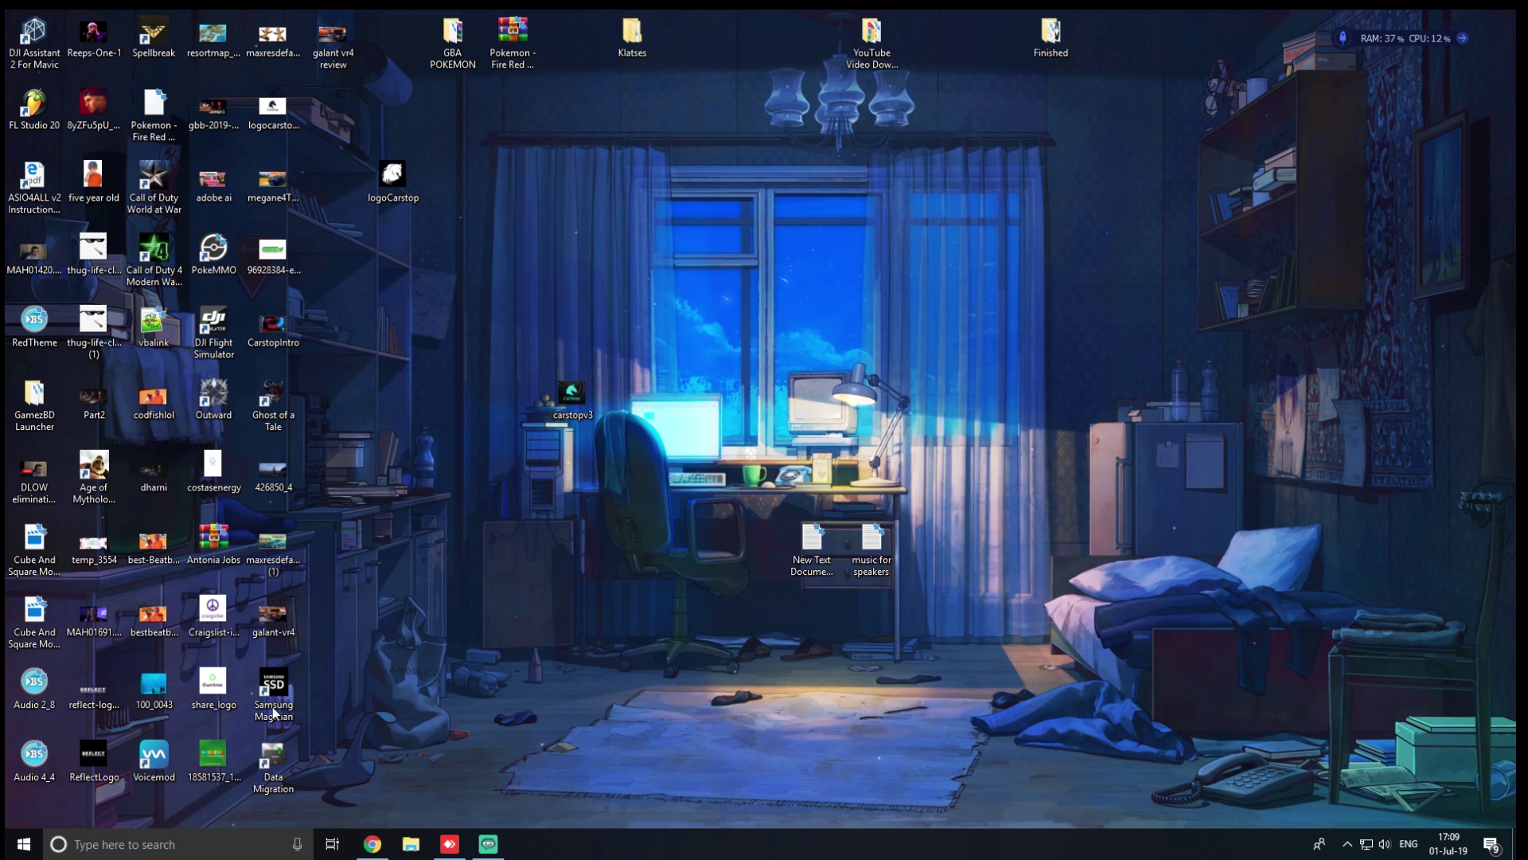
# - Open the Run dialog from taskbar search and launch regedit
pyautogui.click(179, 844)
pyautogui.write('c')
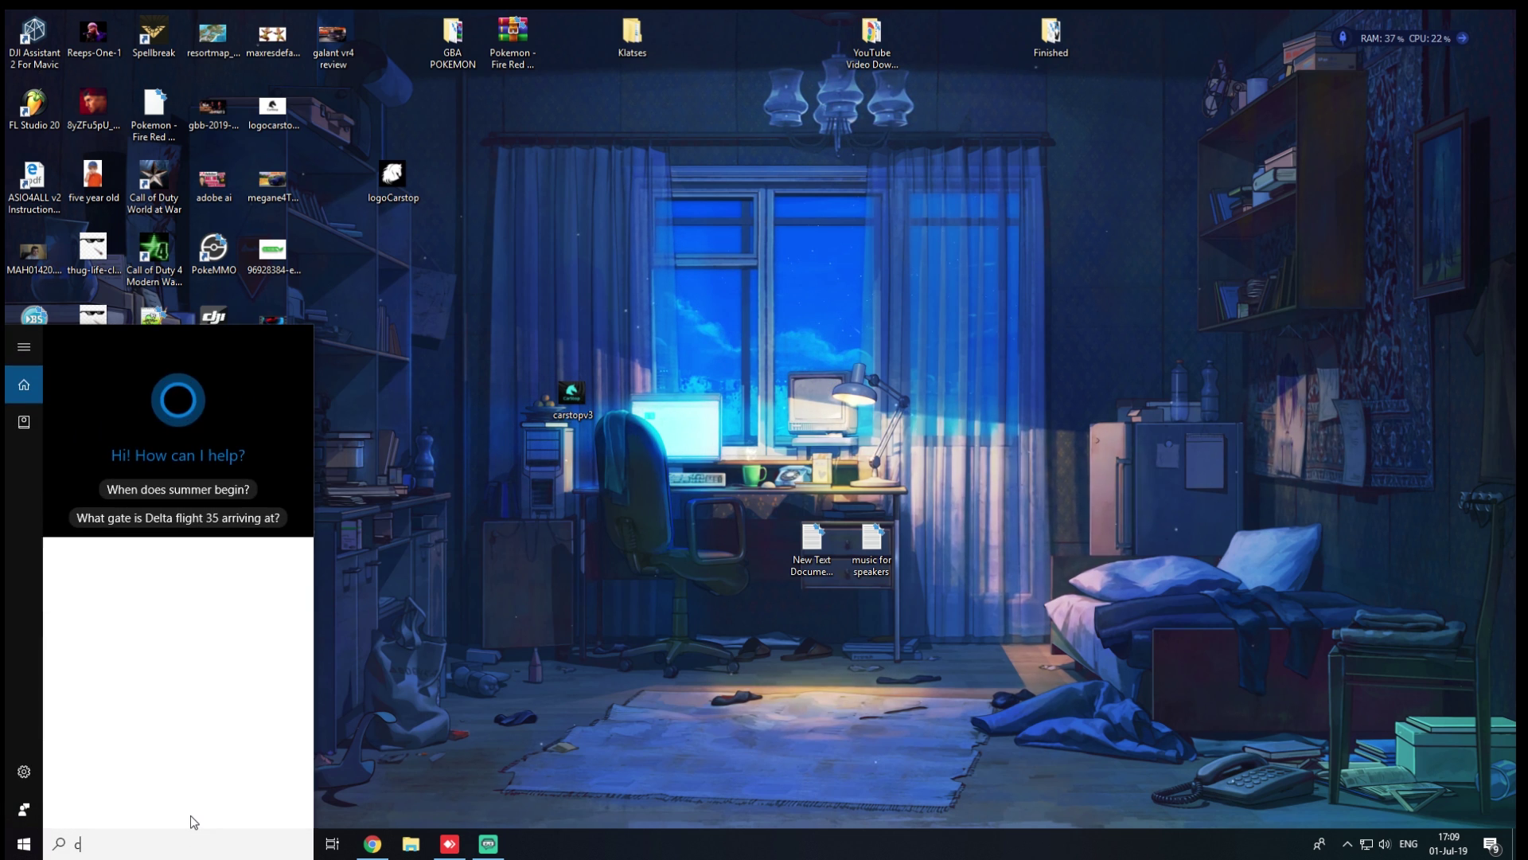
pyautogui.write('md')
pyautogui.press('Escape')
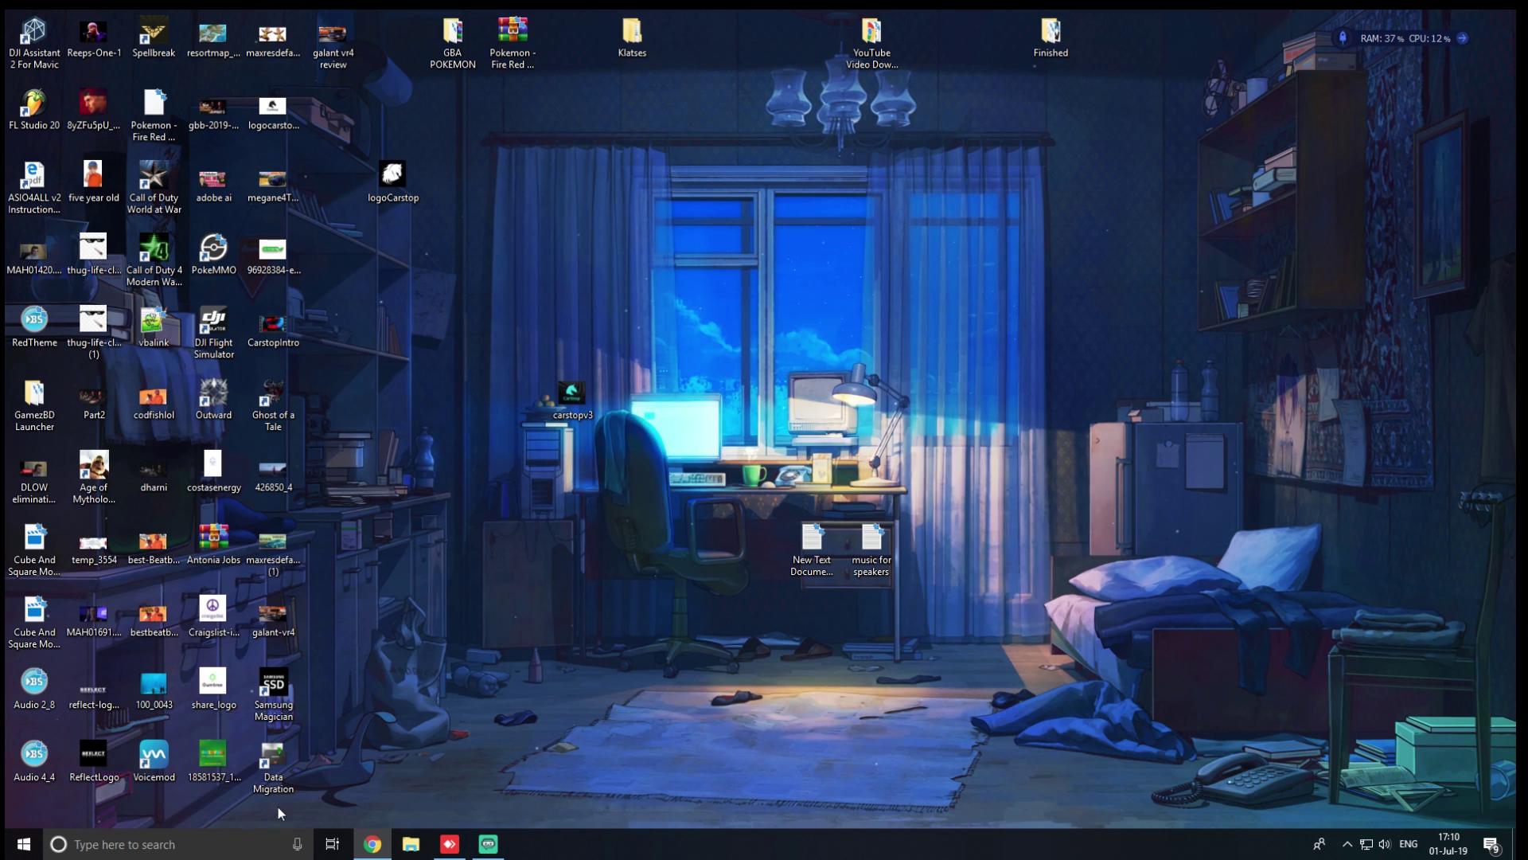
pyautogui.click(170, 845)
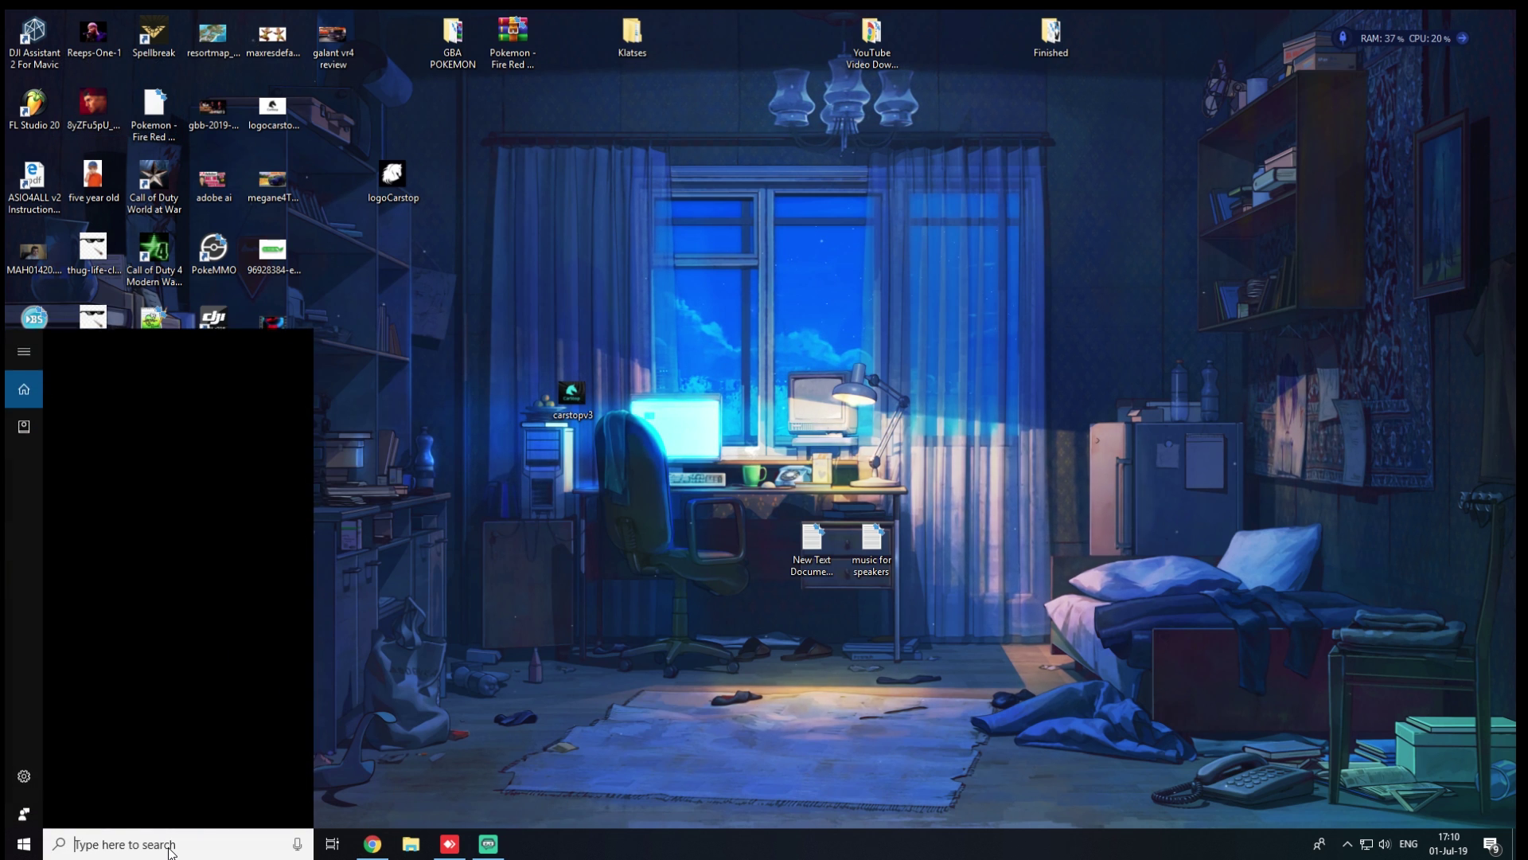
pyautogui.write('run')
pyautogui.press('Return')
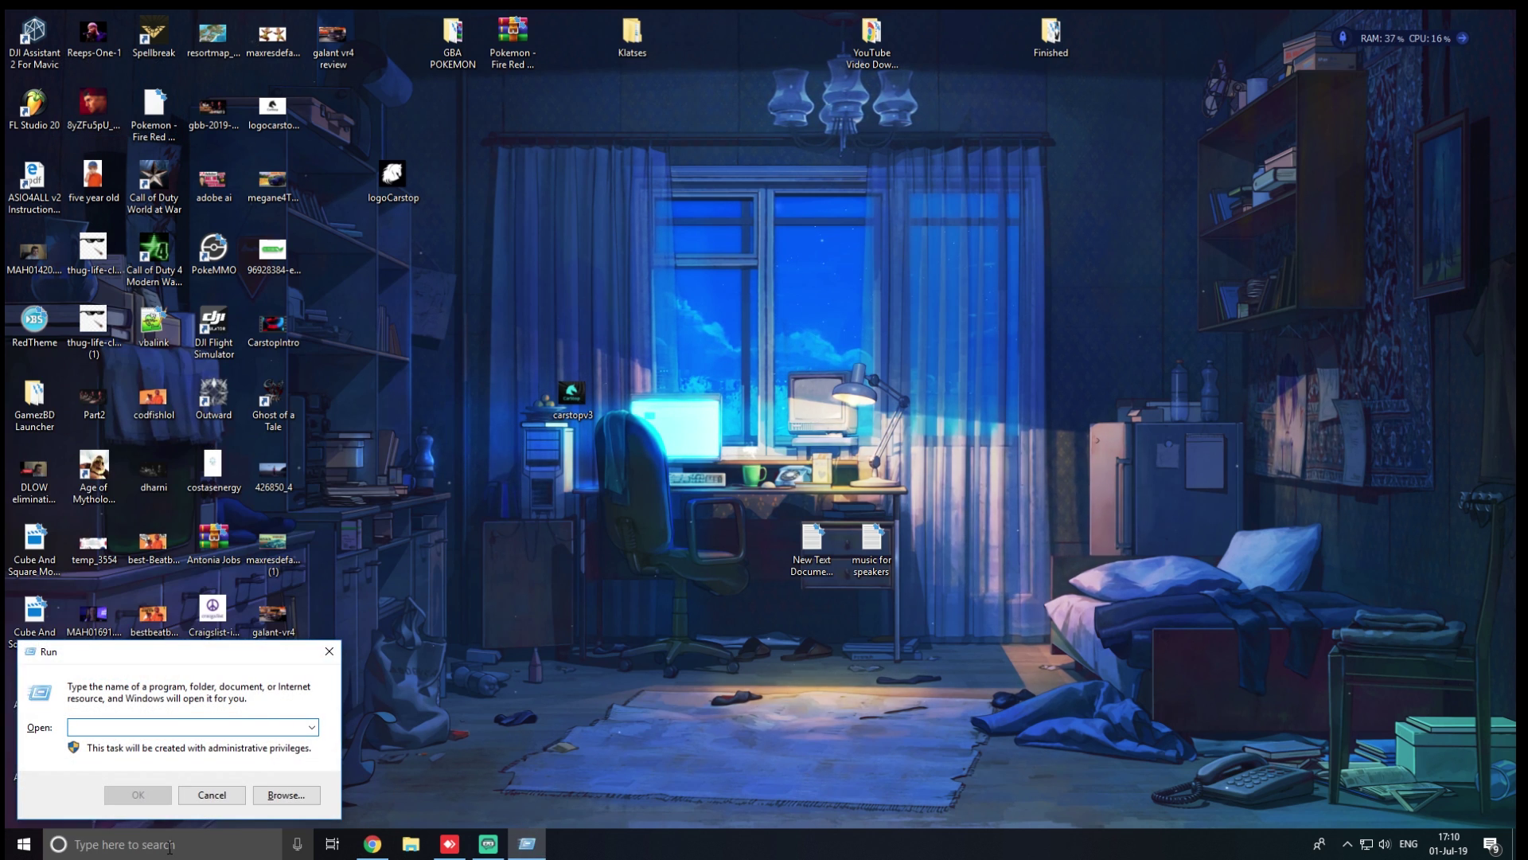
pyautogui.write('reg')
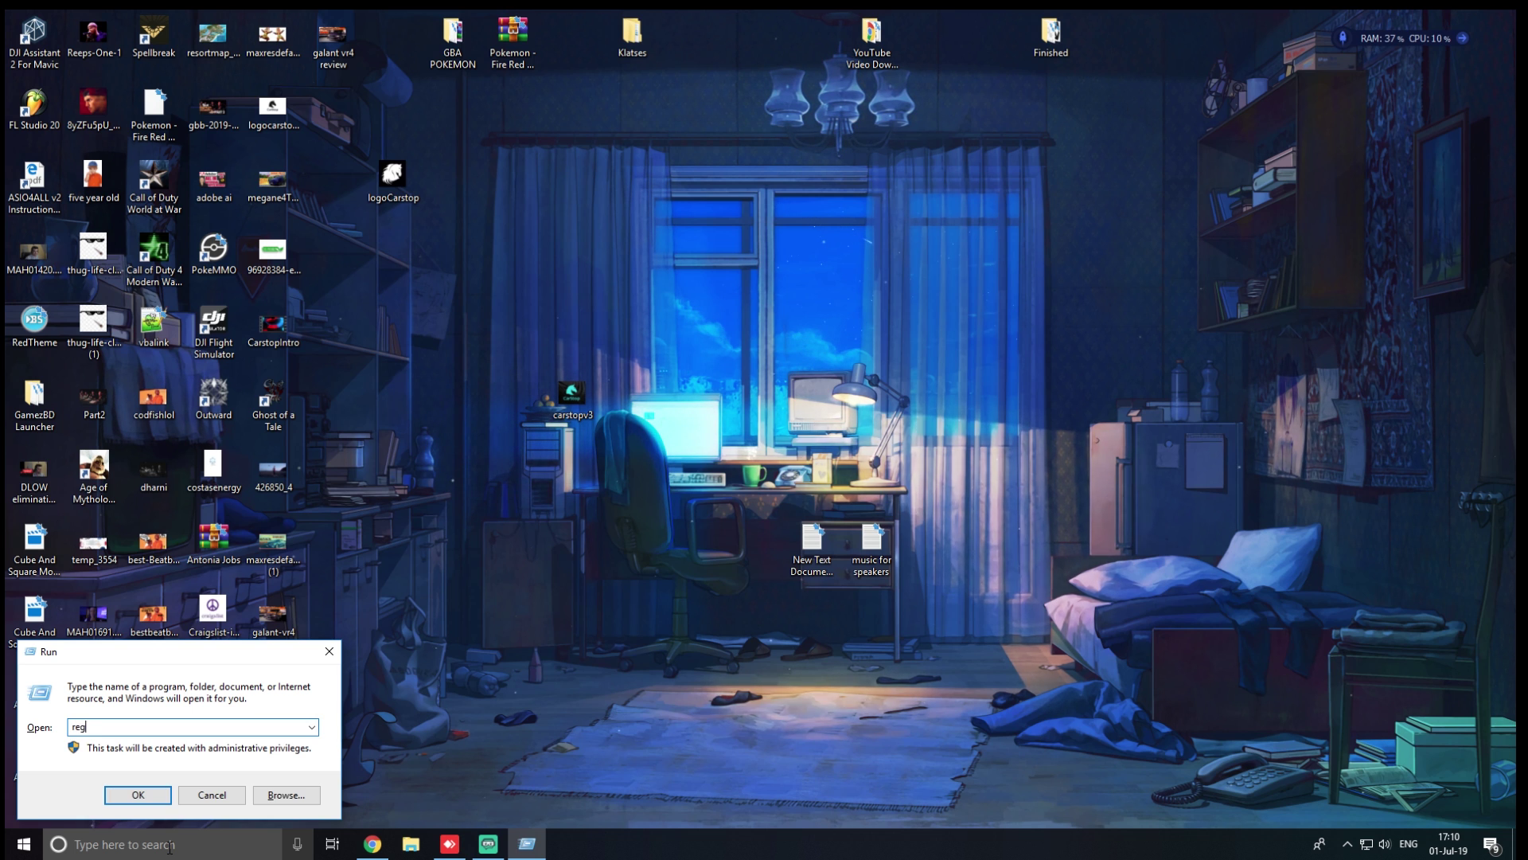
pyautogui.write('edit')
pyautogui.press('Return')
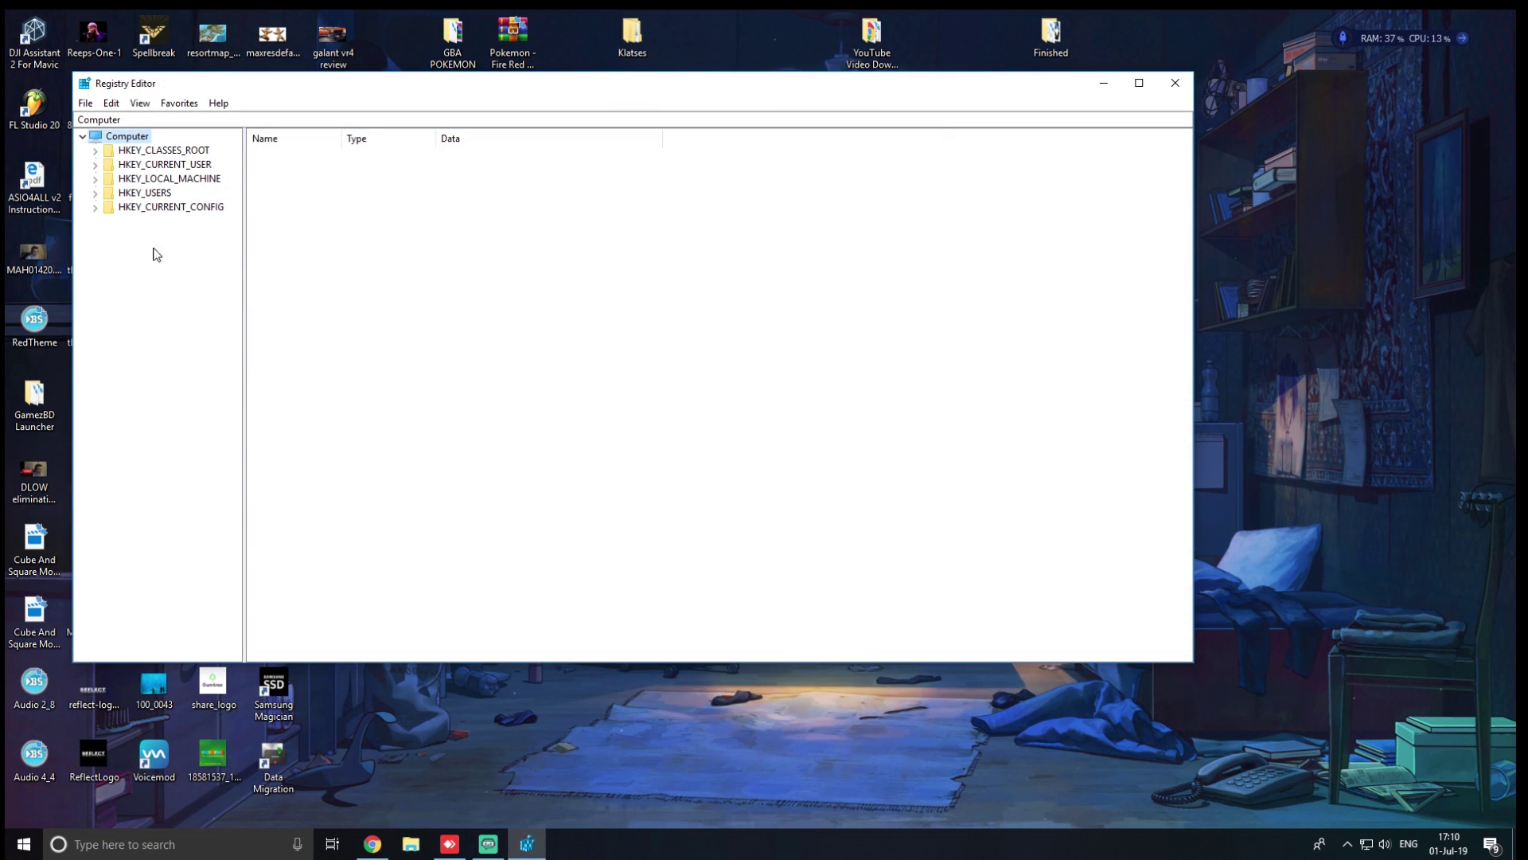
# - Expand HKEY_CURRENT_USER > Software > Microsoft and select the Command Processor key
pyautogui.click(95, 165)
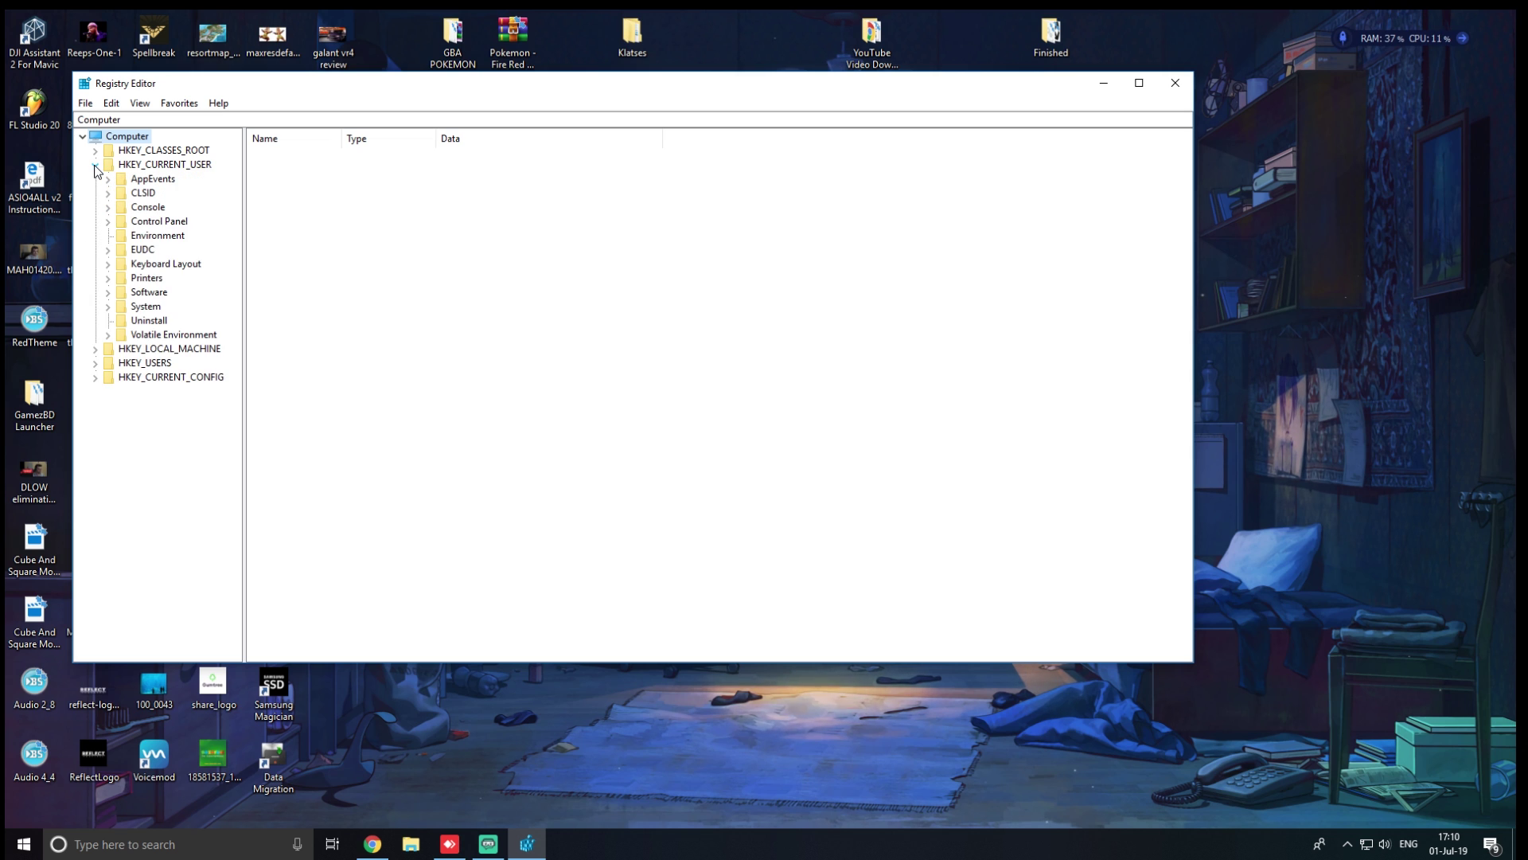
pyautogui.click(108, 293)
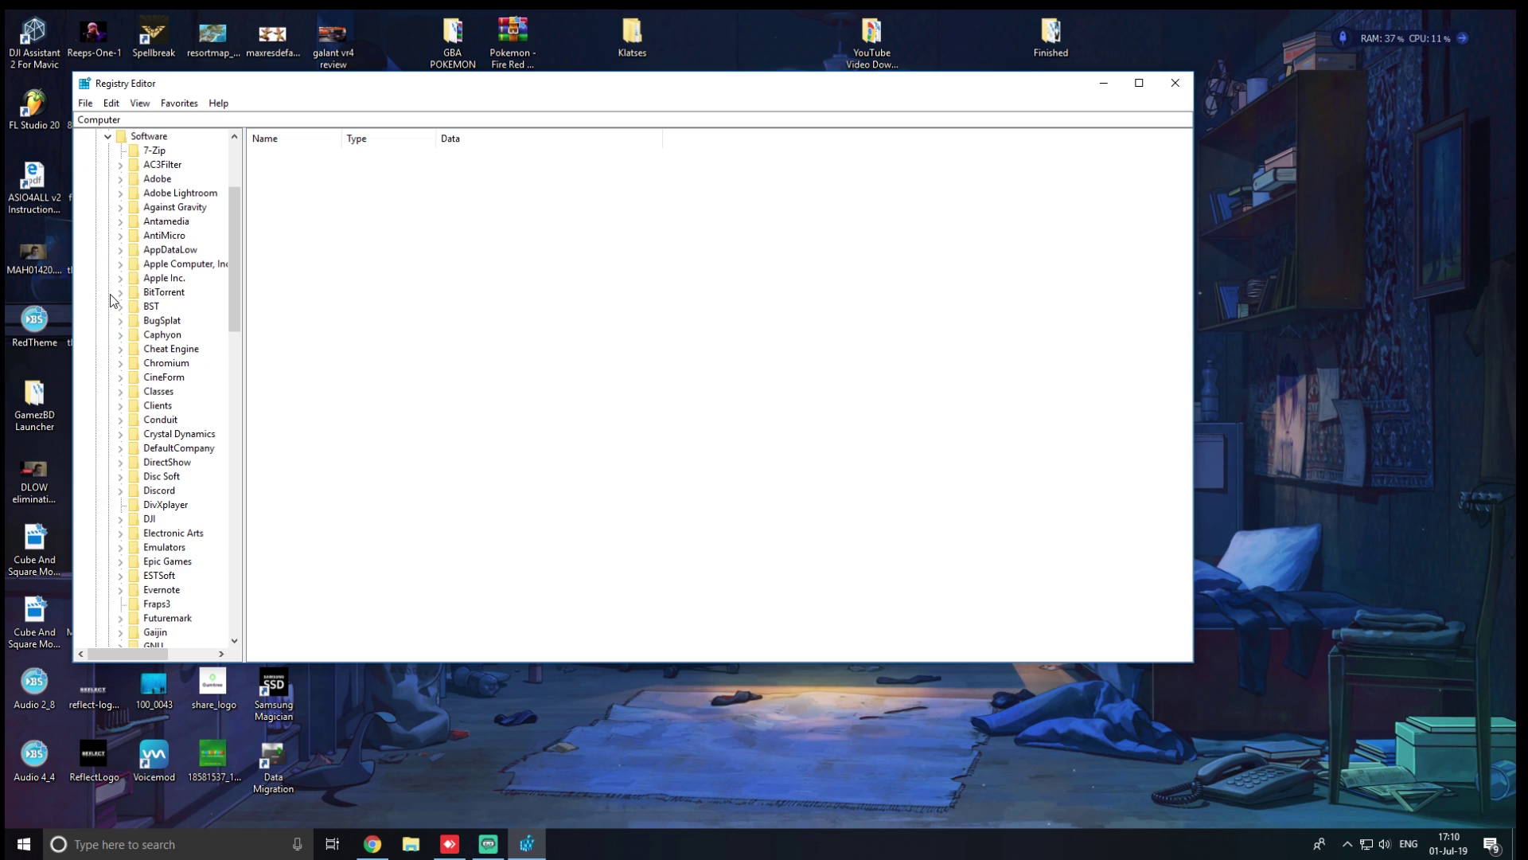
pyautogui.scroll(-4, 159, 368)
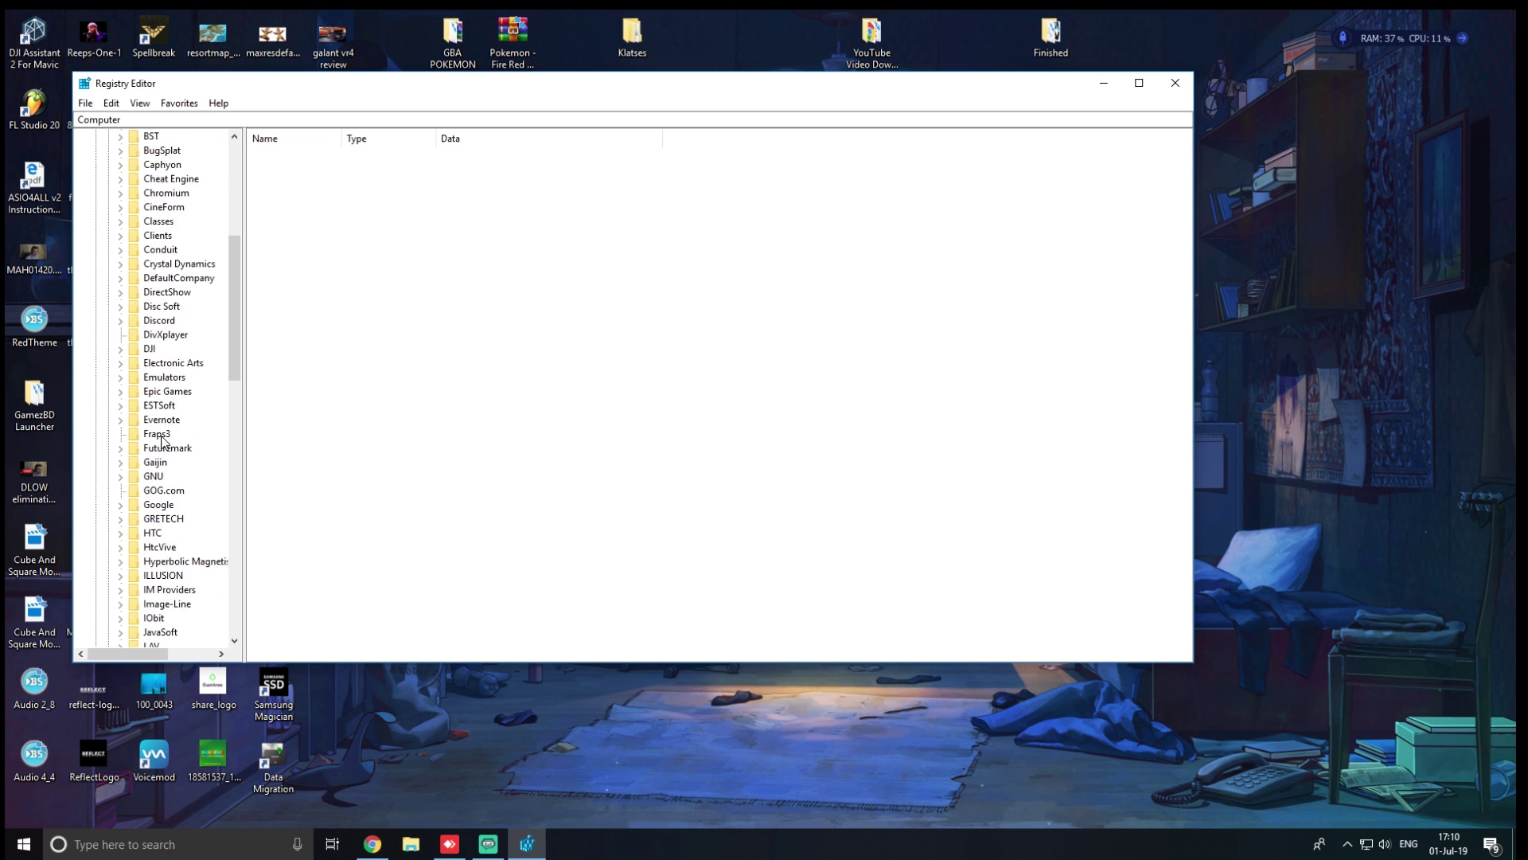
pyautogui.scroll(-6, 165, 389)
pyautogui.scroll(-6, 169, 406)
pyautogui.scroll(-1, 174, 423)
pyautogui.scroll(-5, 173, 424)
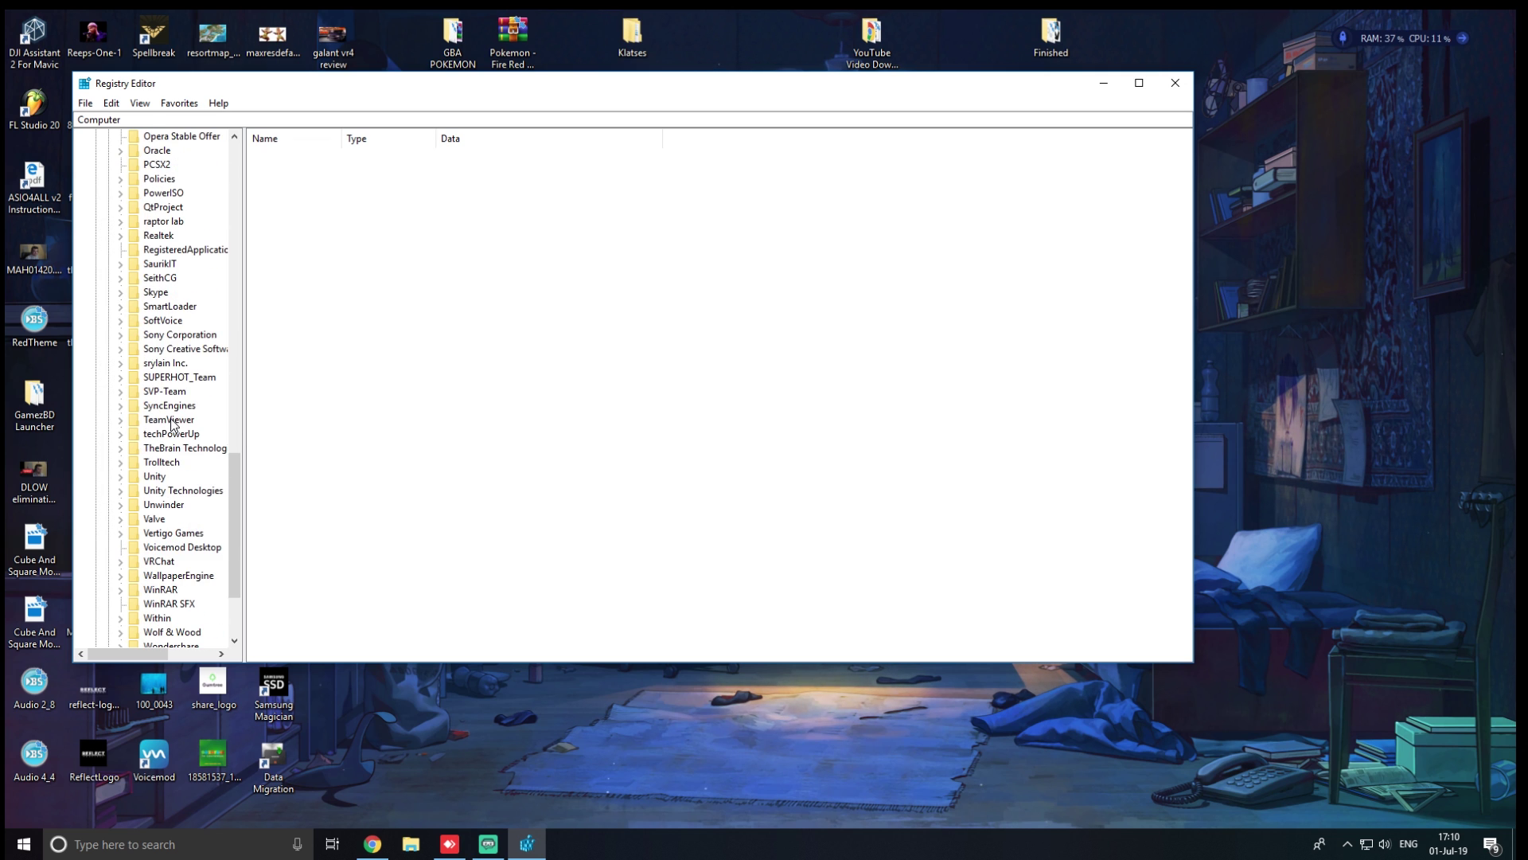
pyautogui.scroll(-2, 174, 424)
pyautogui.scroll(1, 173, 424)
pyautogui.scroll(6, 173, 428)
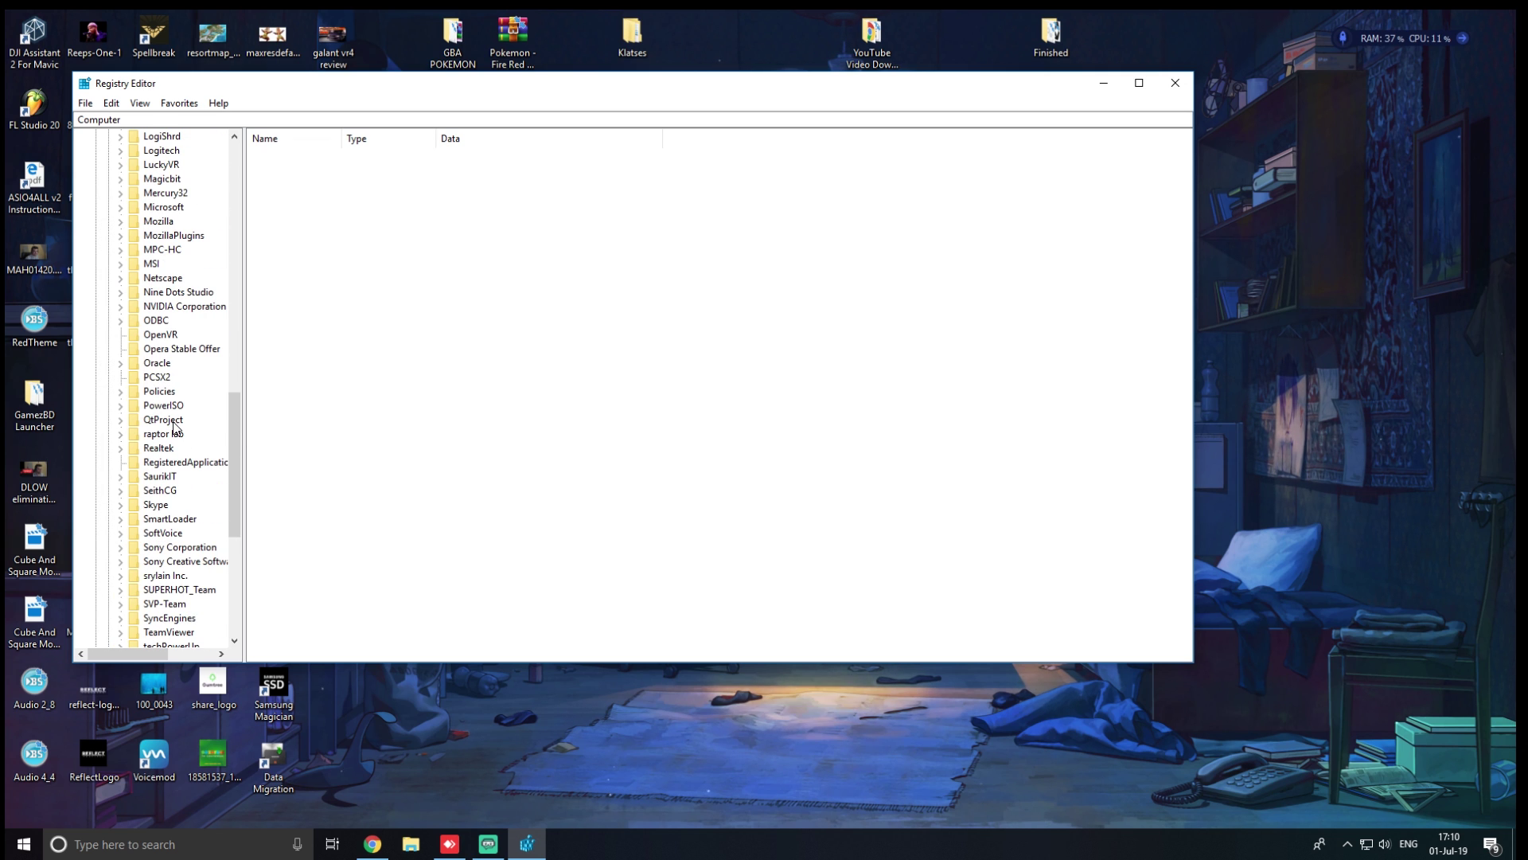
pyautogui.click(121, 206)
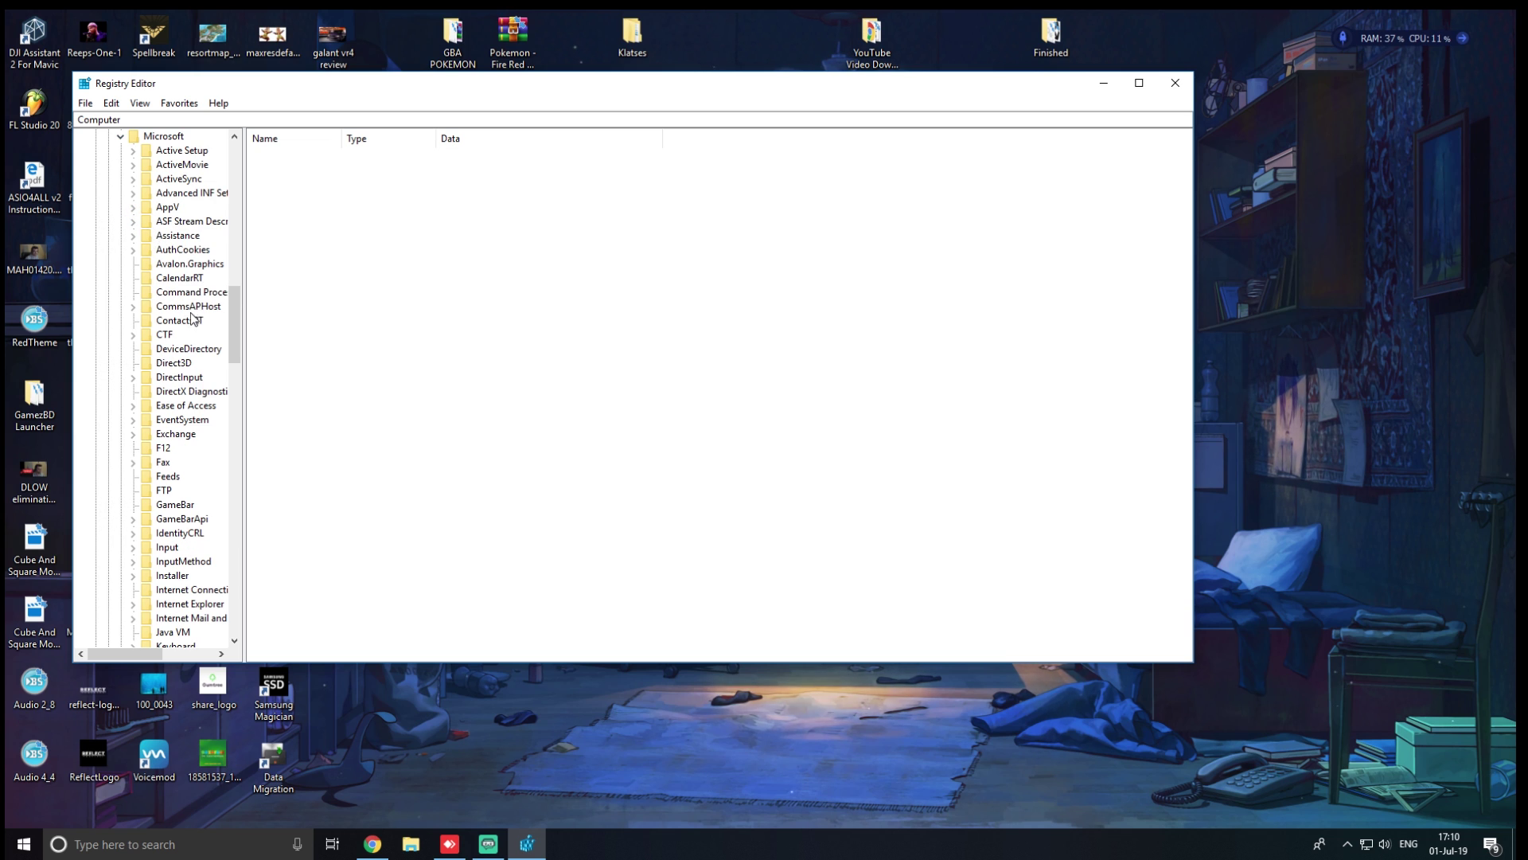
pyautogui.click(176, 294)
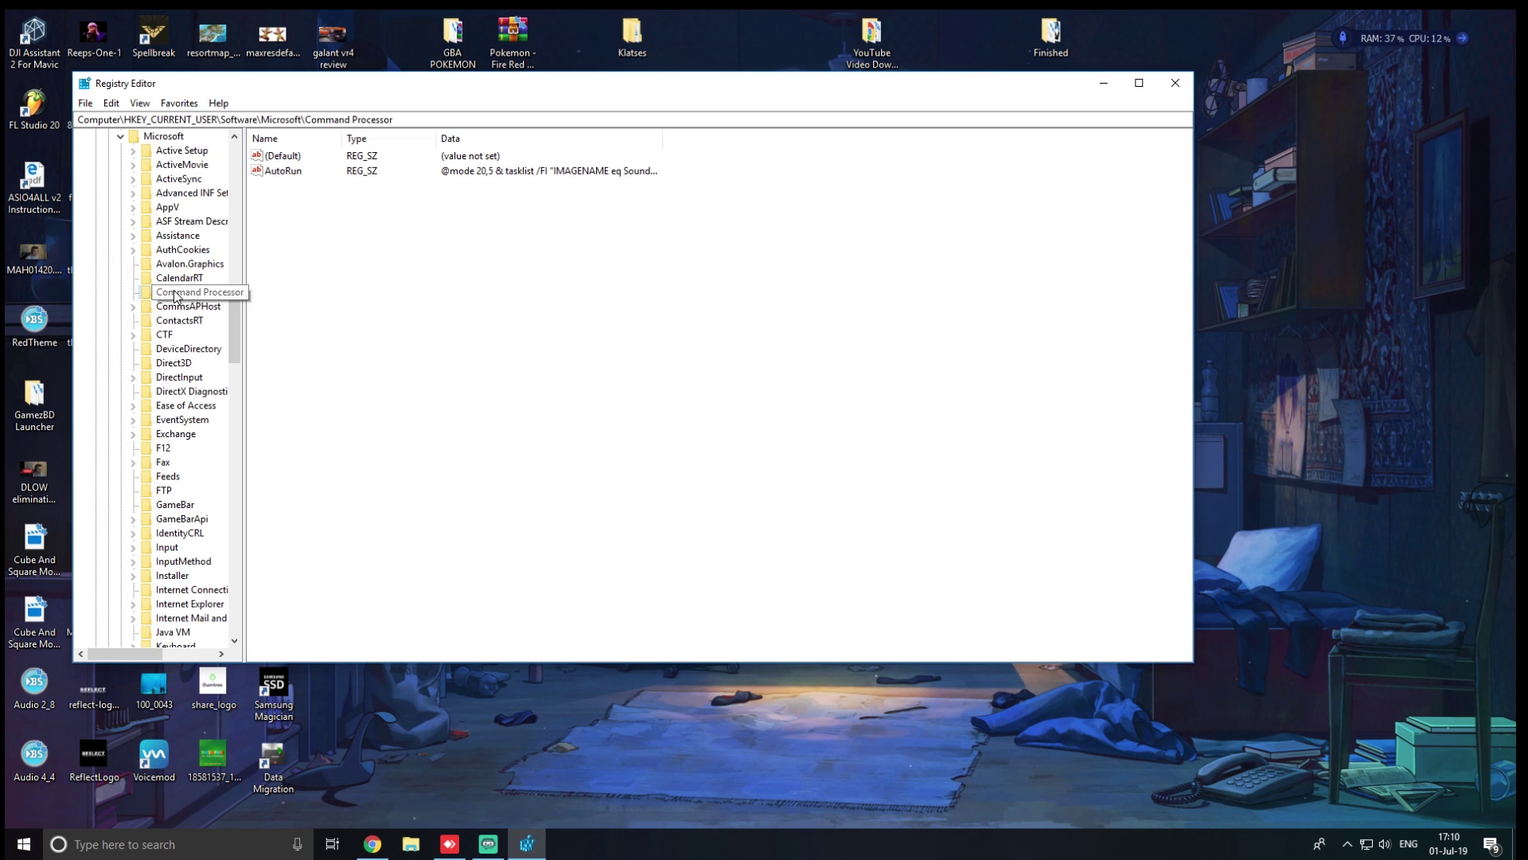
# - Delete the AutoRun value from the Command Processor key and confirm with Yes
pyautogui.click(282, 173)
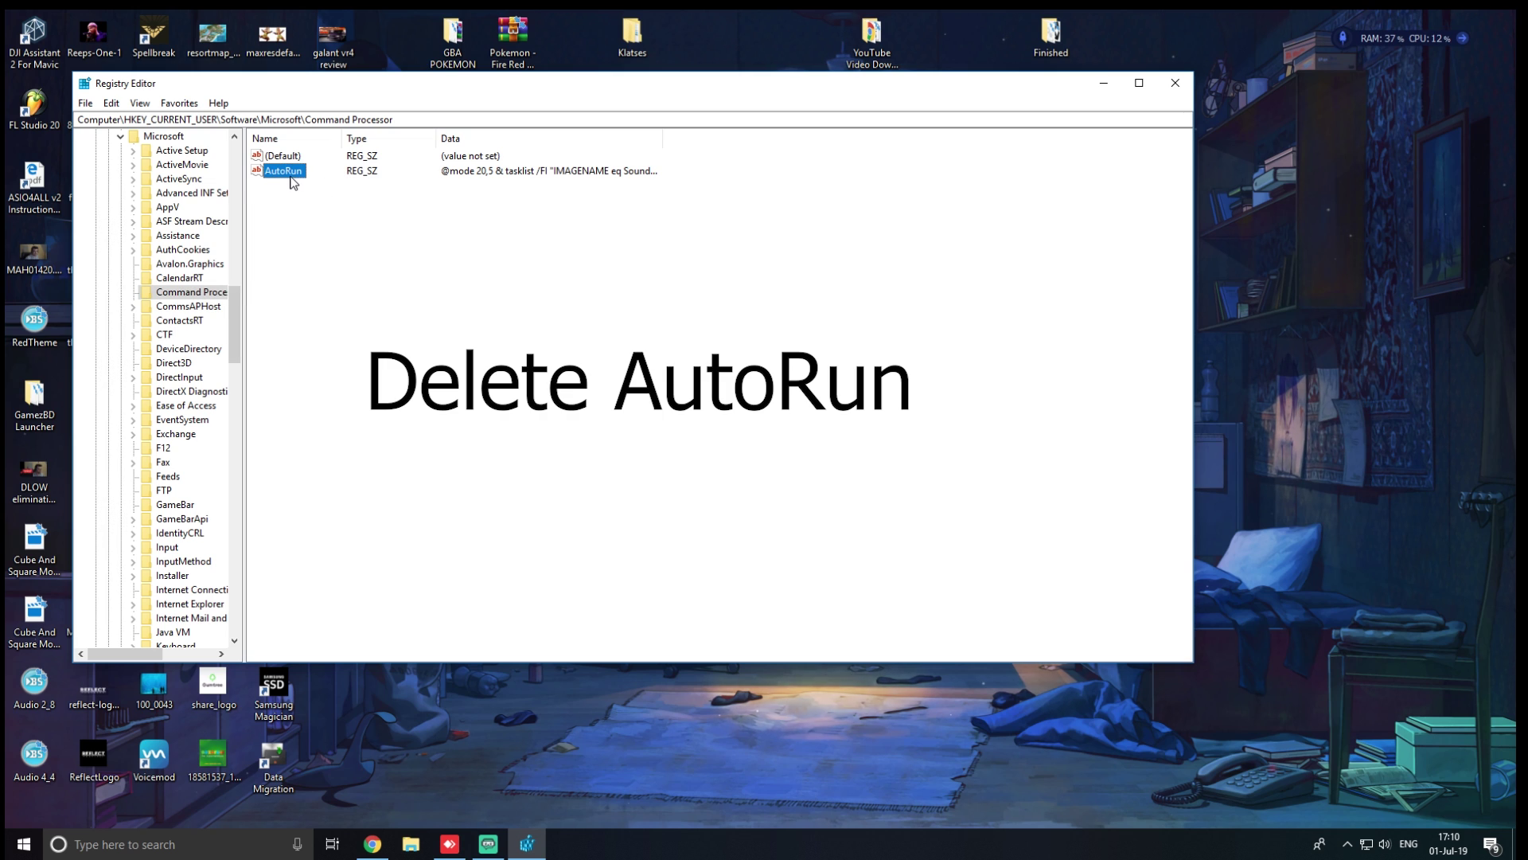
pyautogui.rightClick(283, 175)
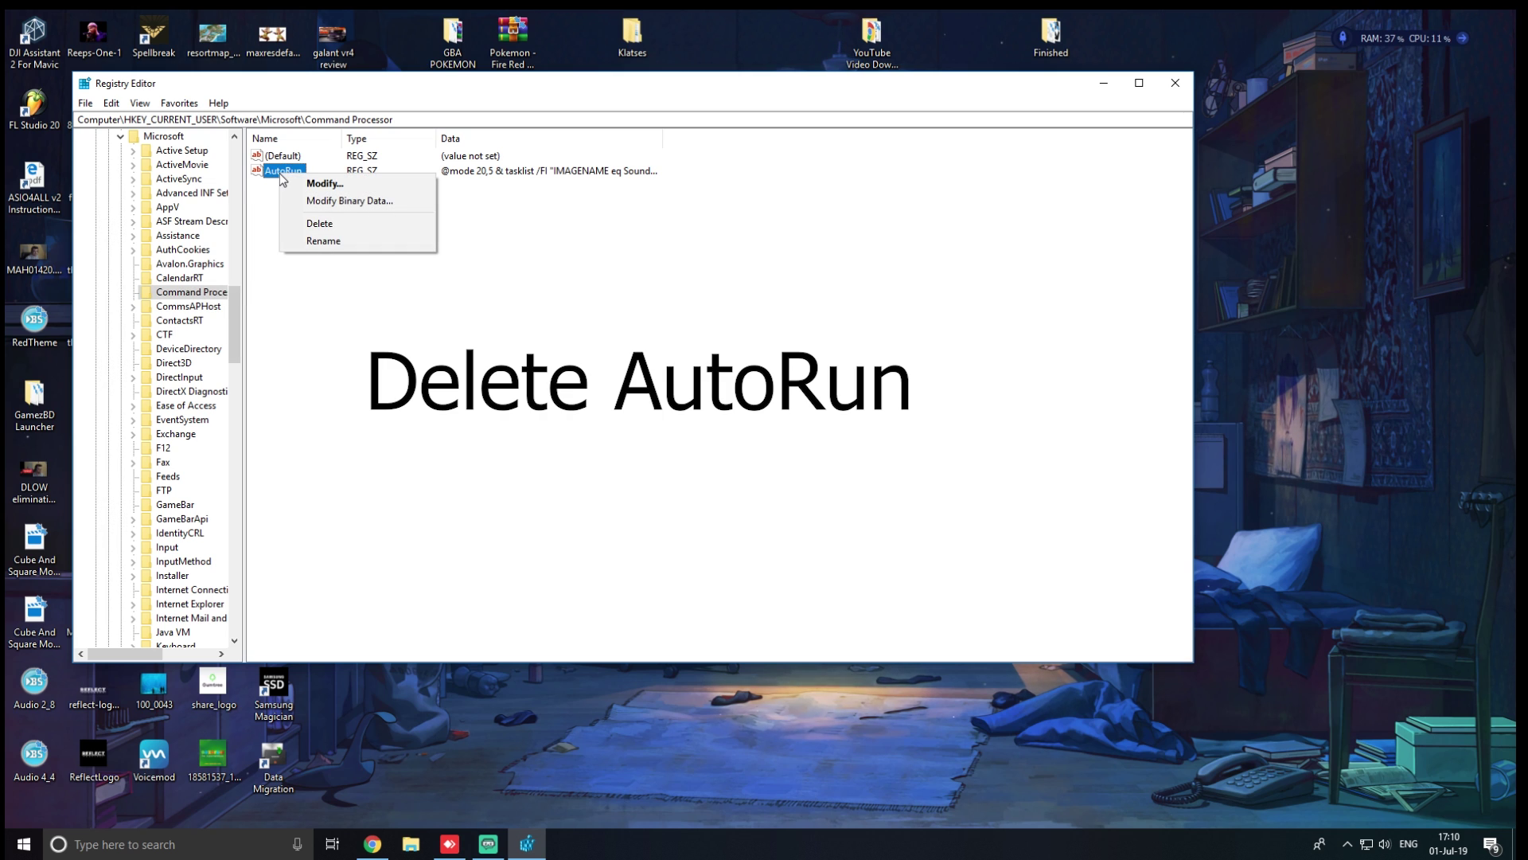
pyautogui.click(320, 225)
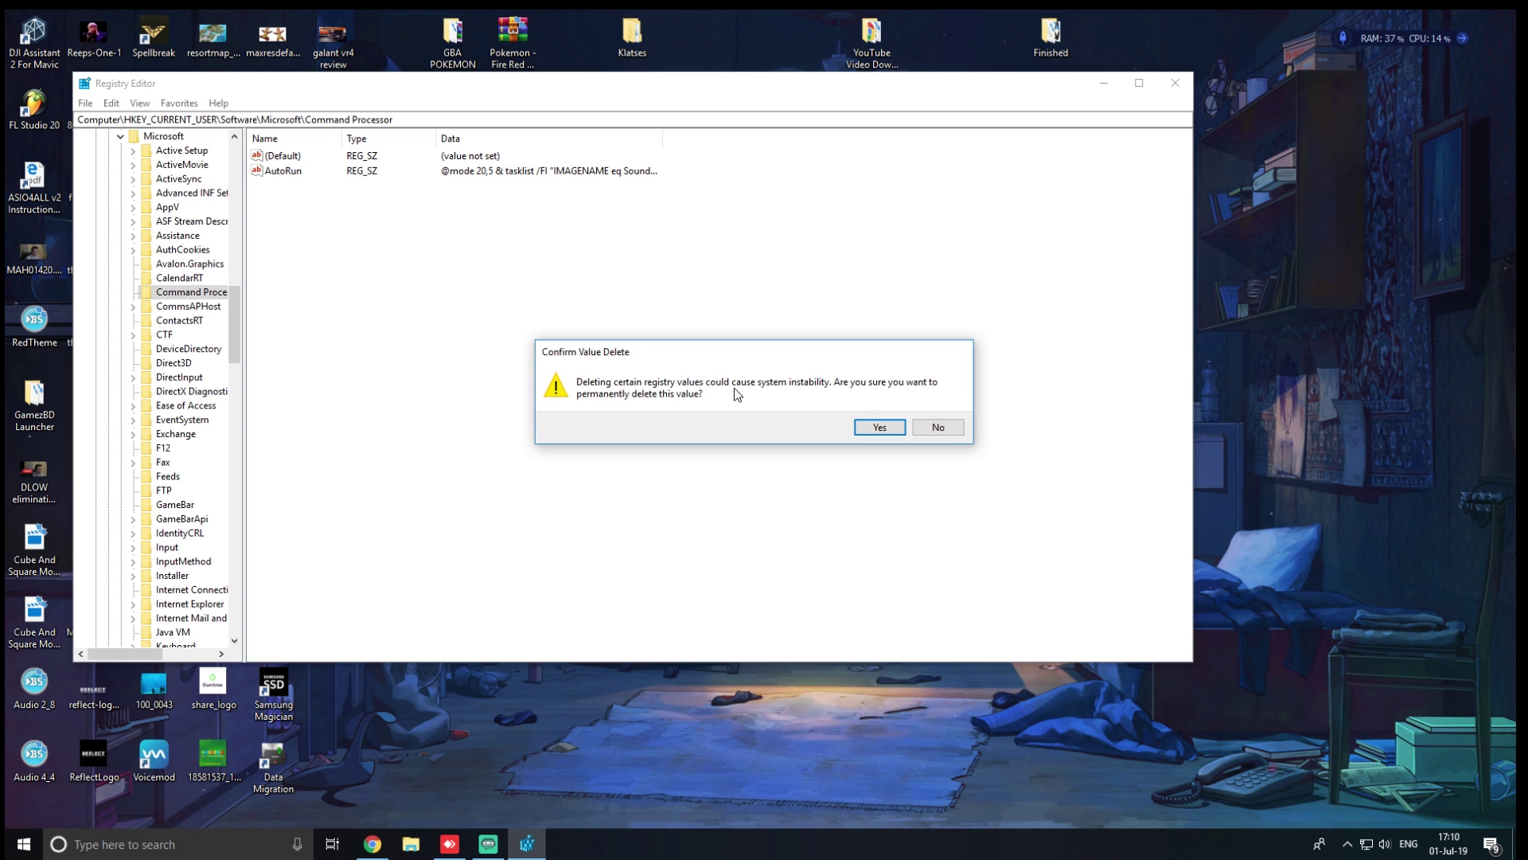
pyautogui.click(880, 429)
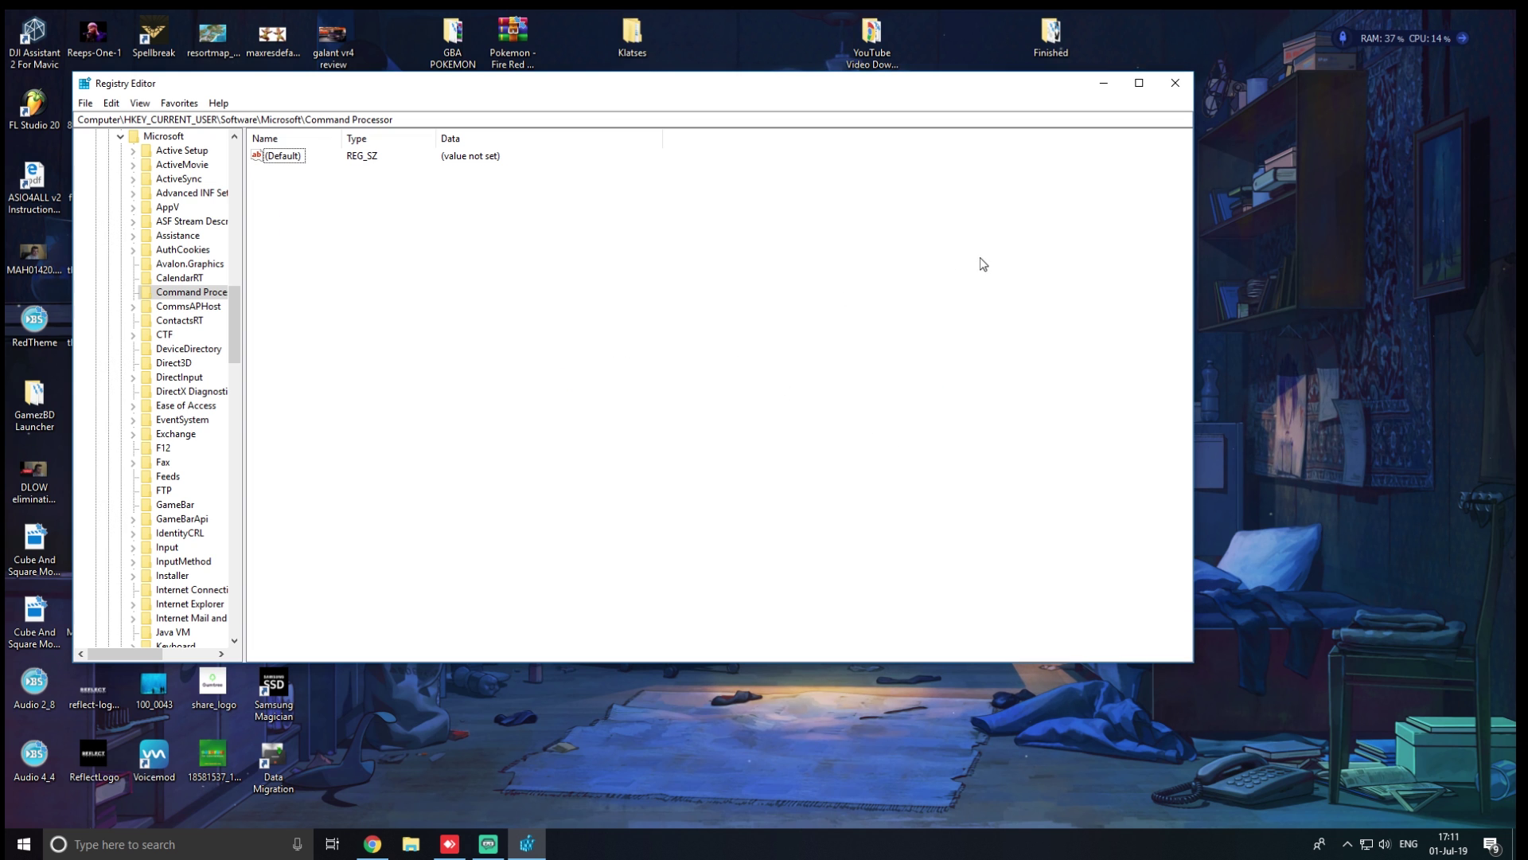
# - Close Registry Editor, launch Command Prompt as administrator, and centre its window
pyautogui.click(1175, 82)
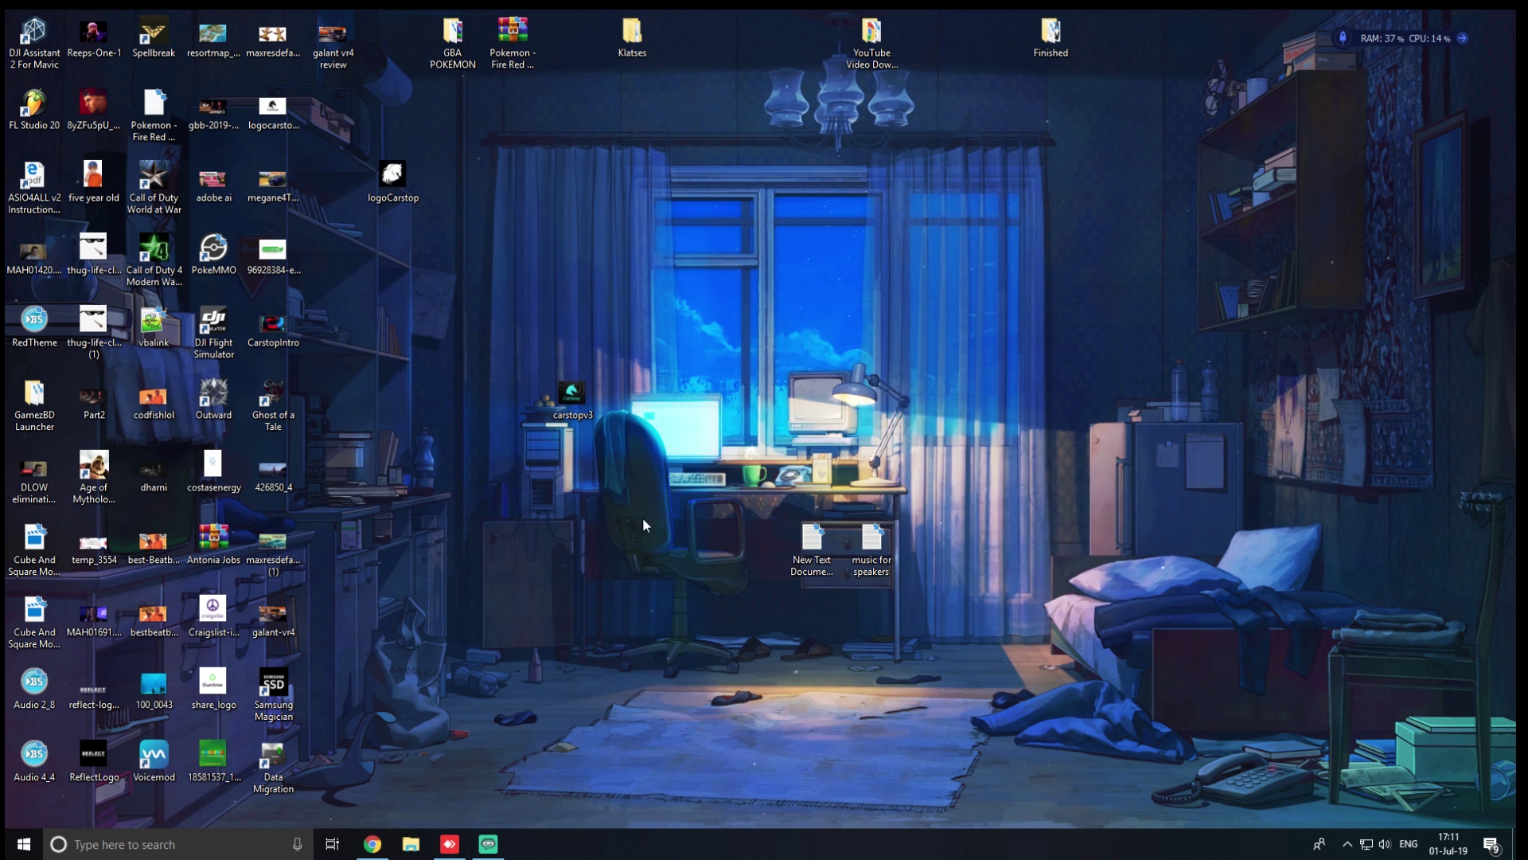
pyautogui.click(181, 843)
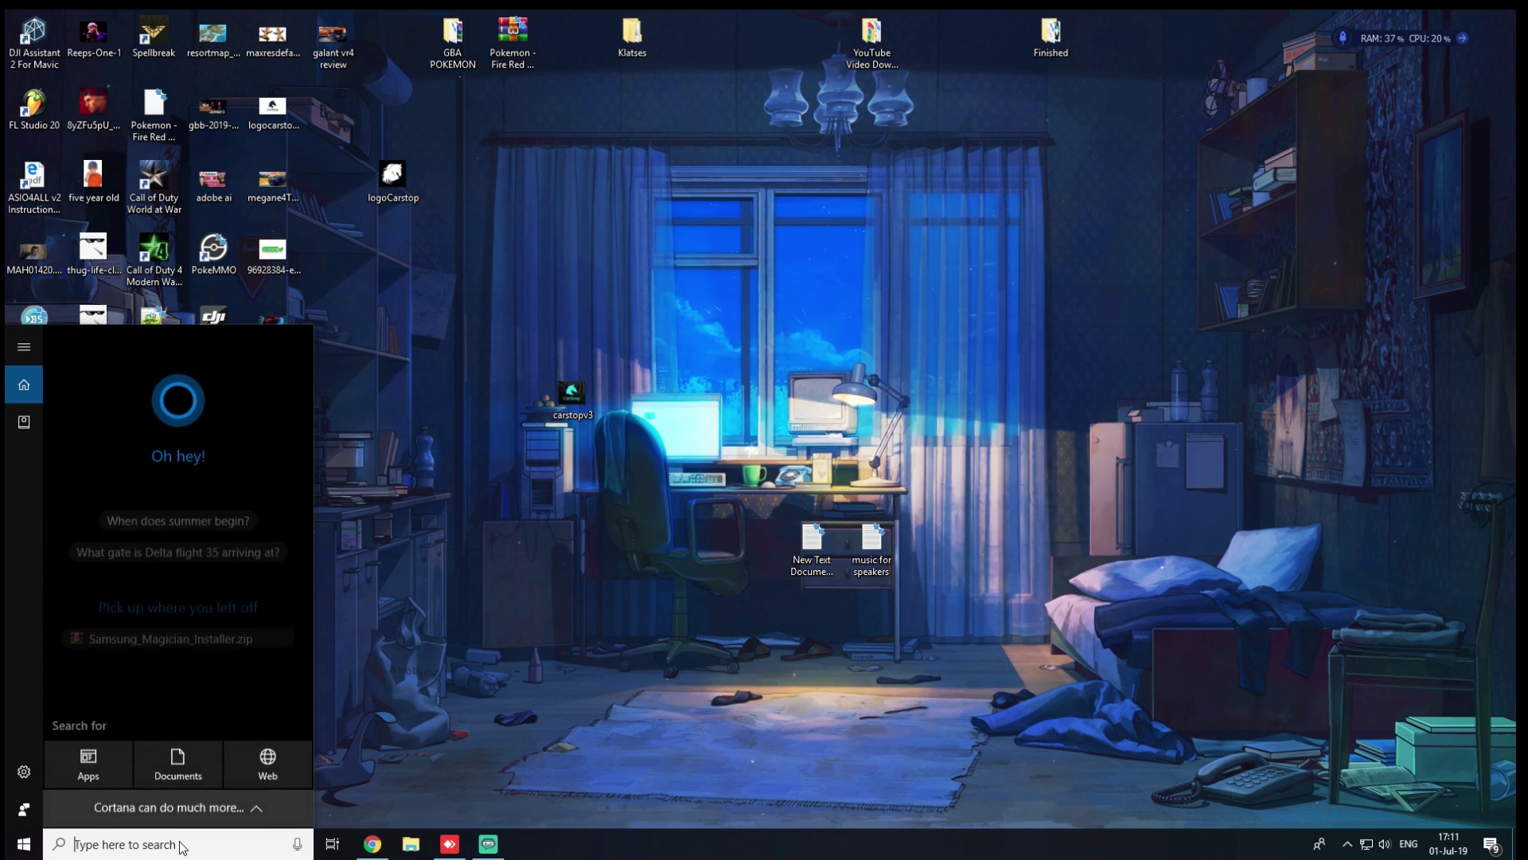
pyautogui.write('cmd')
pyautogui.press('Return')
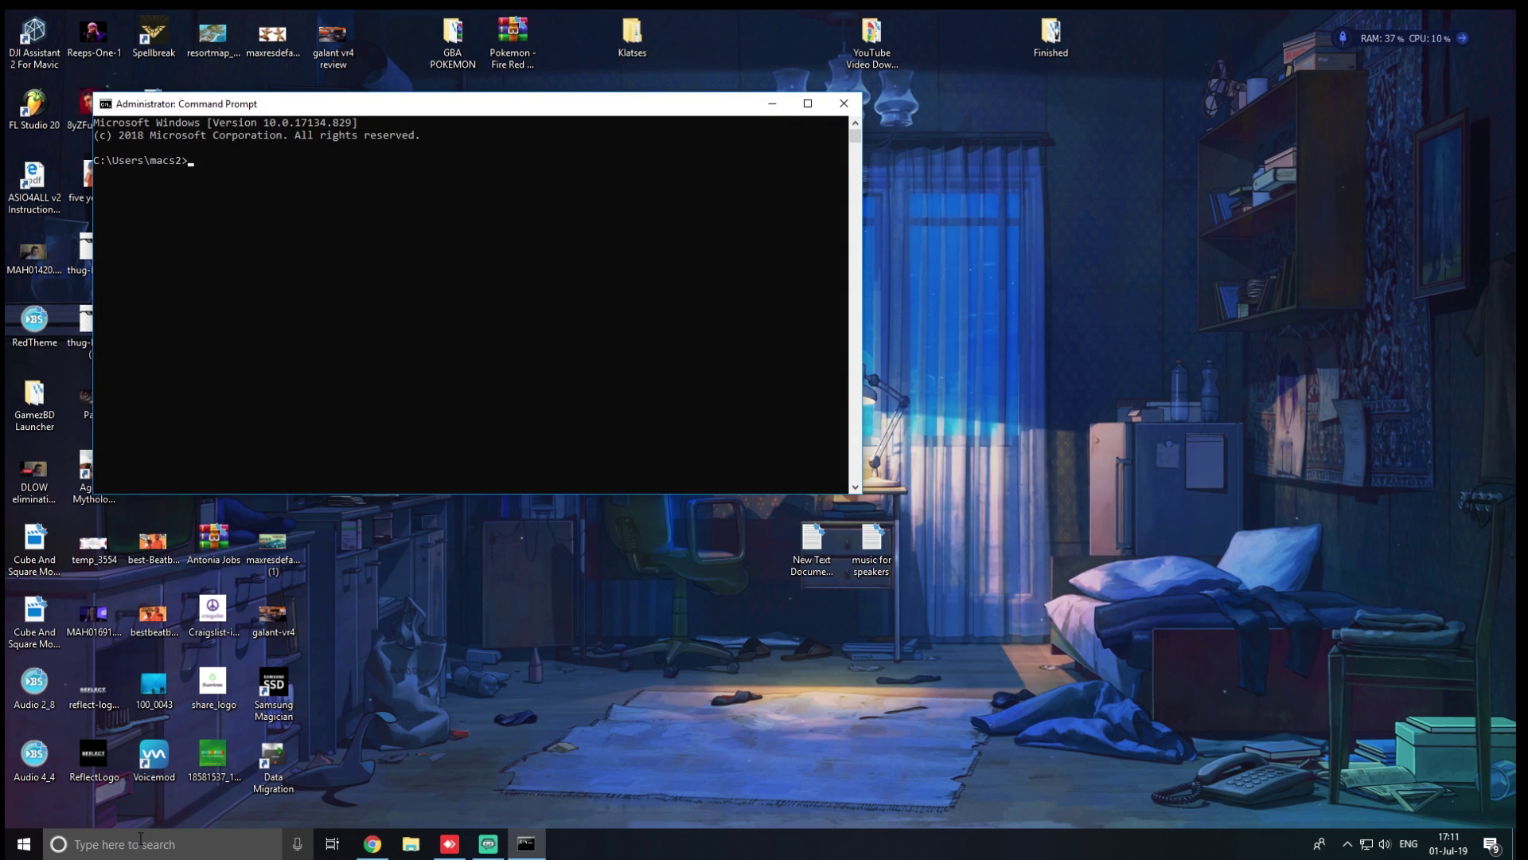
pyautogui.moveTo(367, 108); pyautogui.dragTo(663, 265)
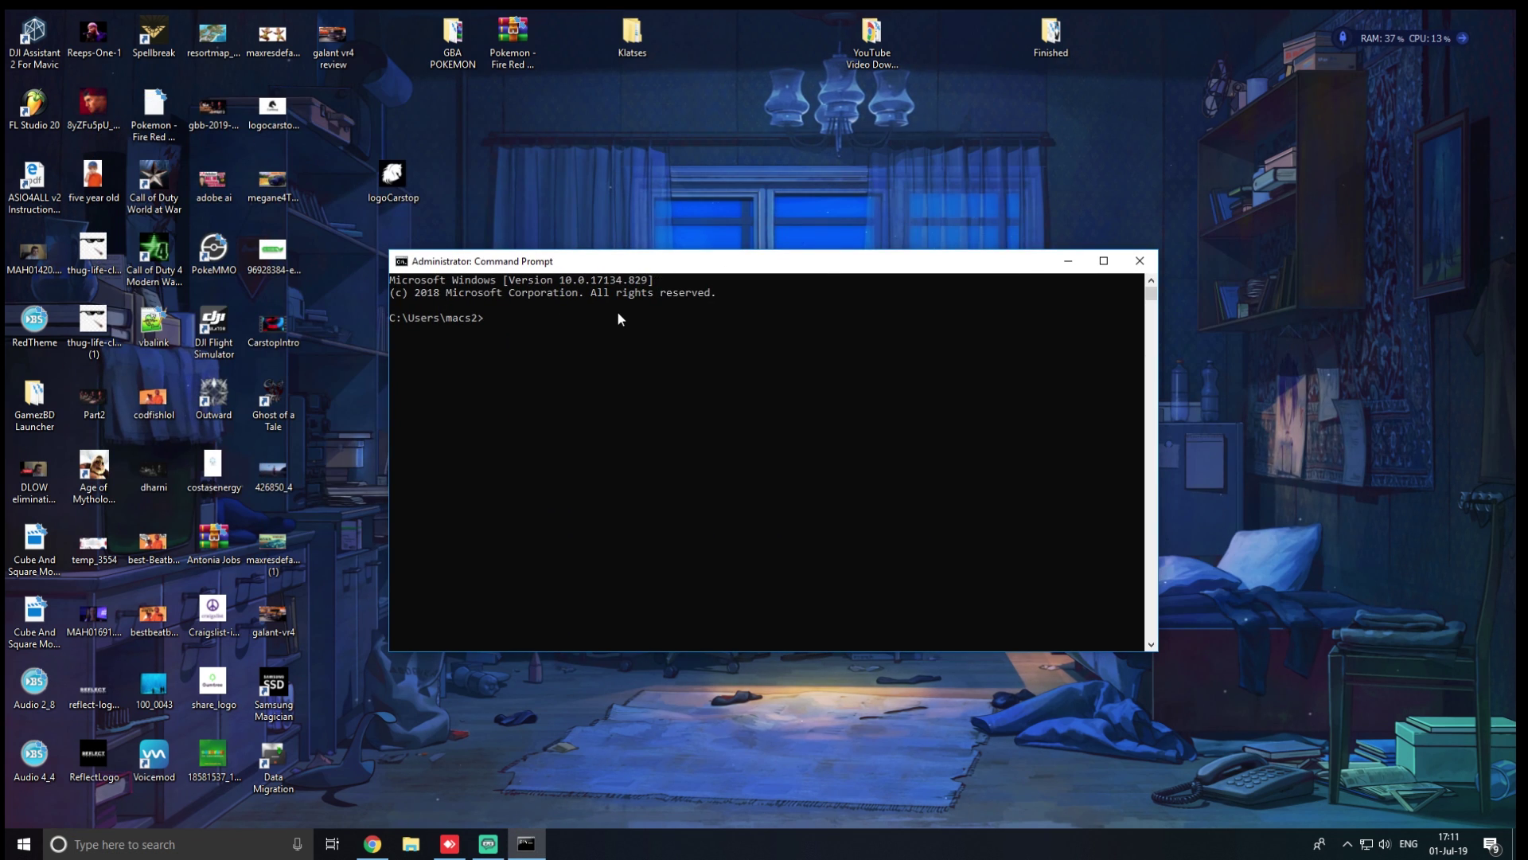